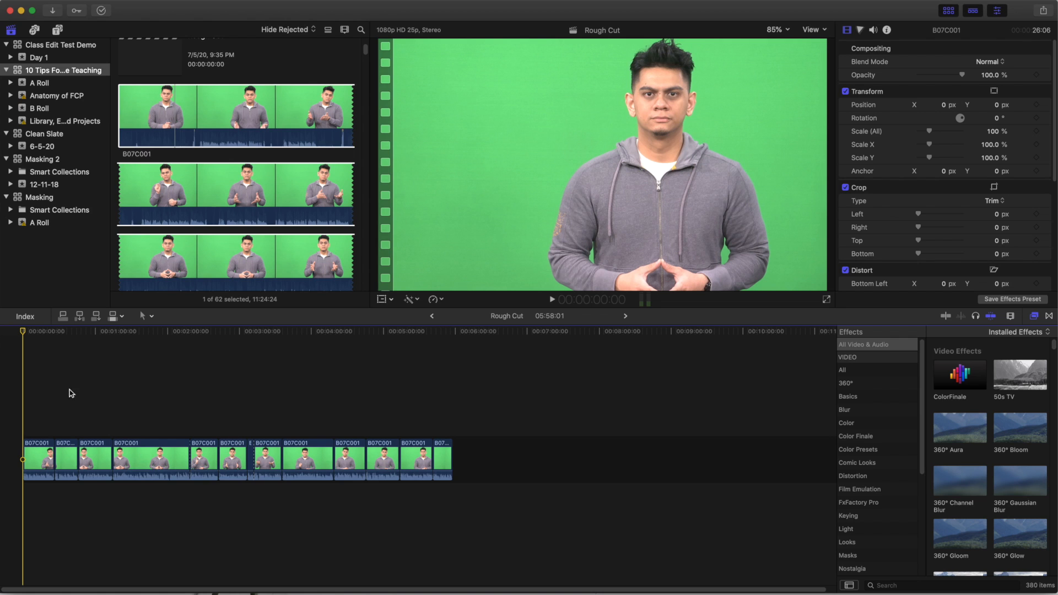
- Select the clips of the Rough Cut timeline one after another to examine the individual cuts
click(68, 460)
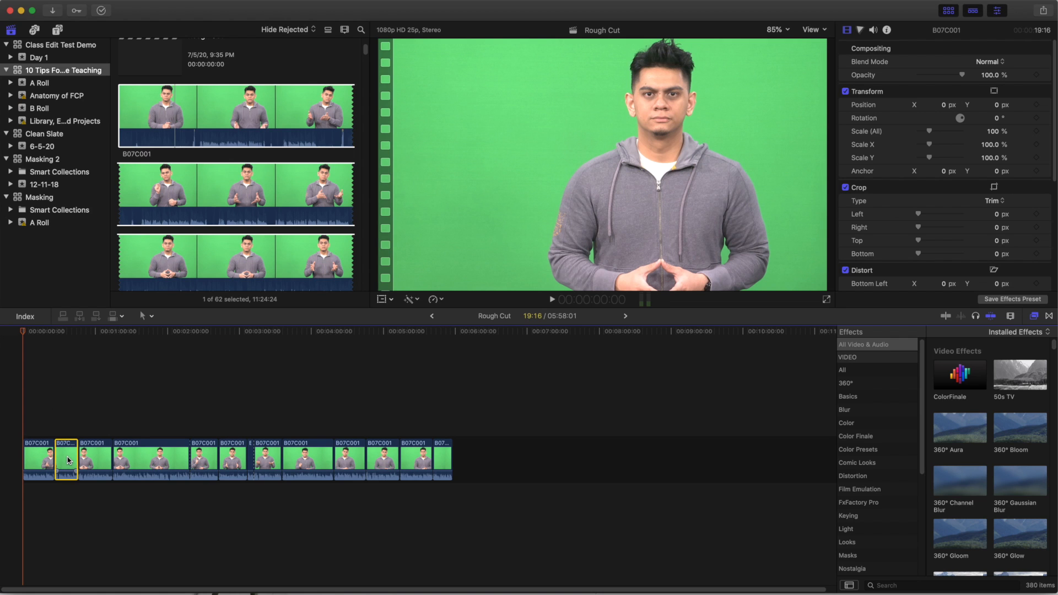
key(Right)
click(95, 460)
click(157, 458)
click(201, 457)
click(234, 460)
click(269, 462)
click(313, 460)
click(339, 457)
click(379, 461)
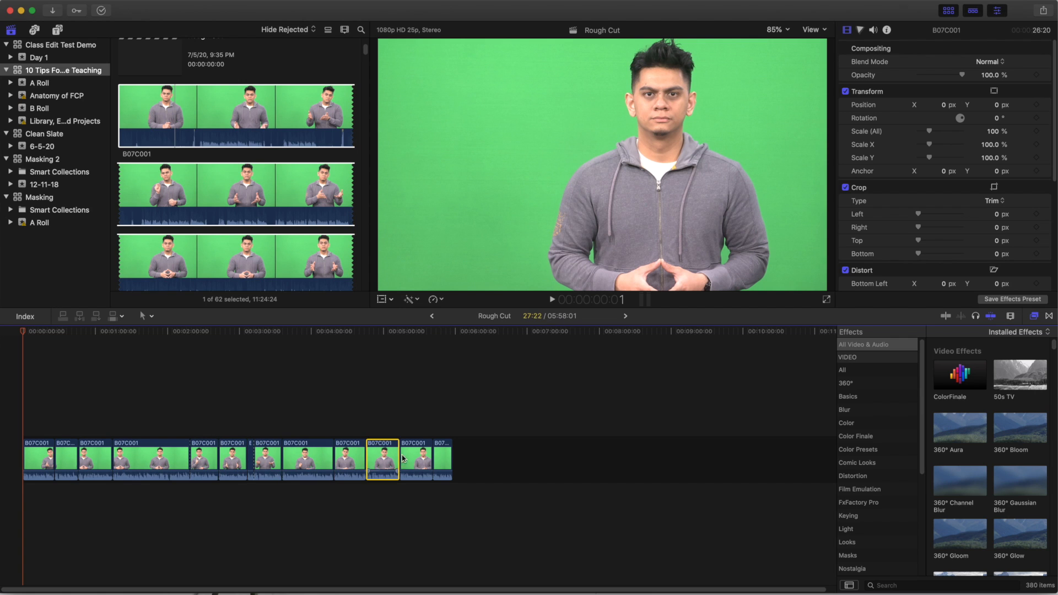
click(427, 460)
click(53, 458)
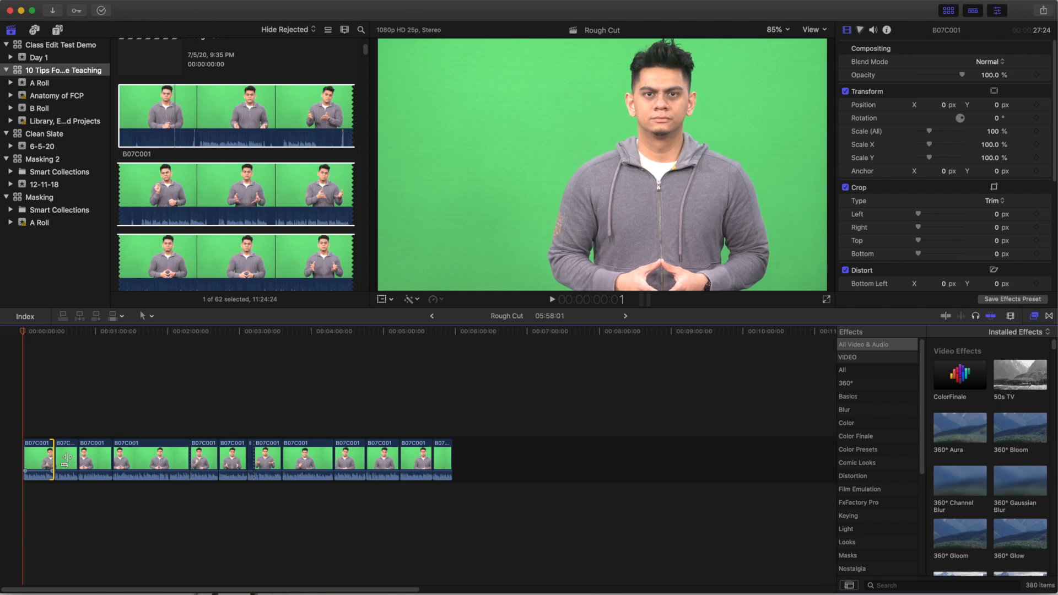
click(446, 458)
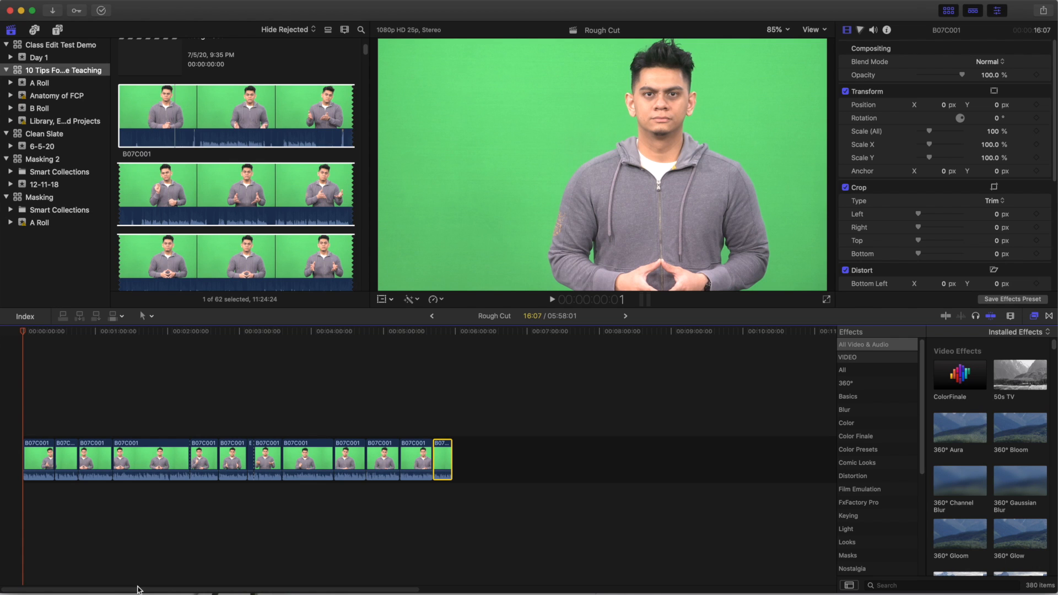
- Display the installed transitions and narrow them to the Dissolves category
key(super+equal)
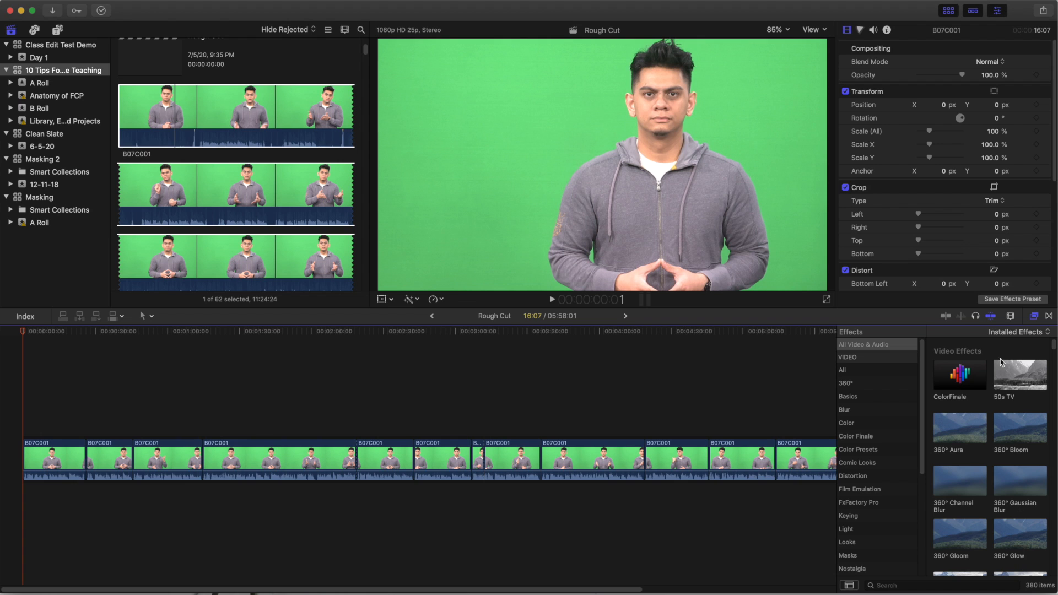
click(1049, 317)
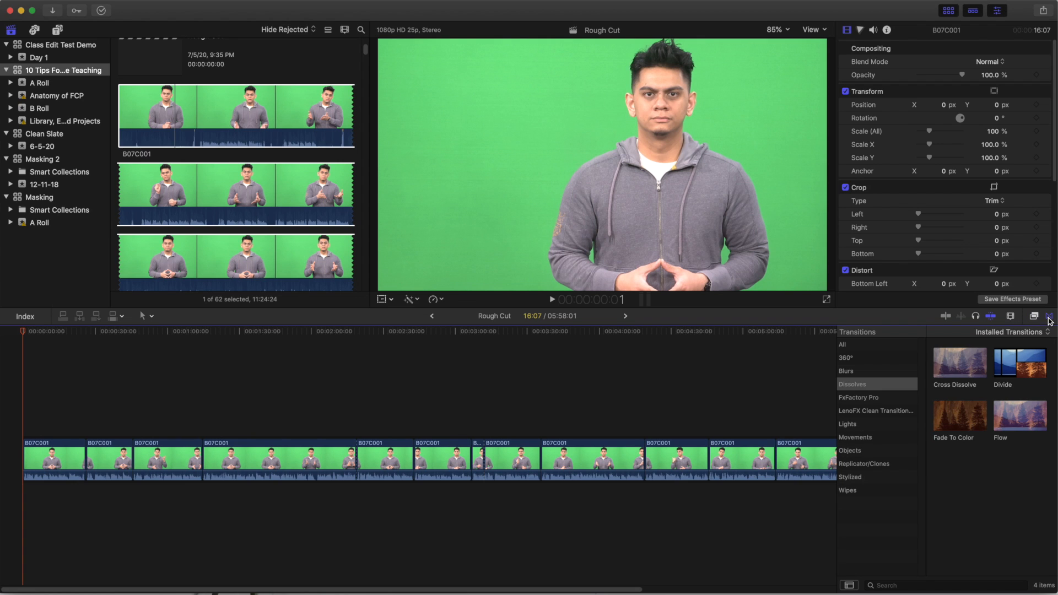
click(870, 344)
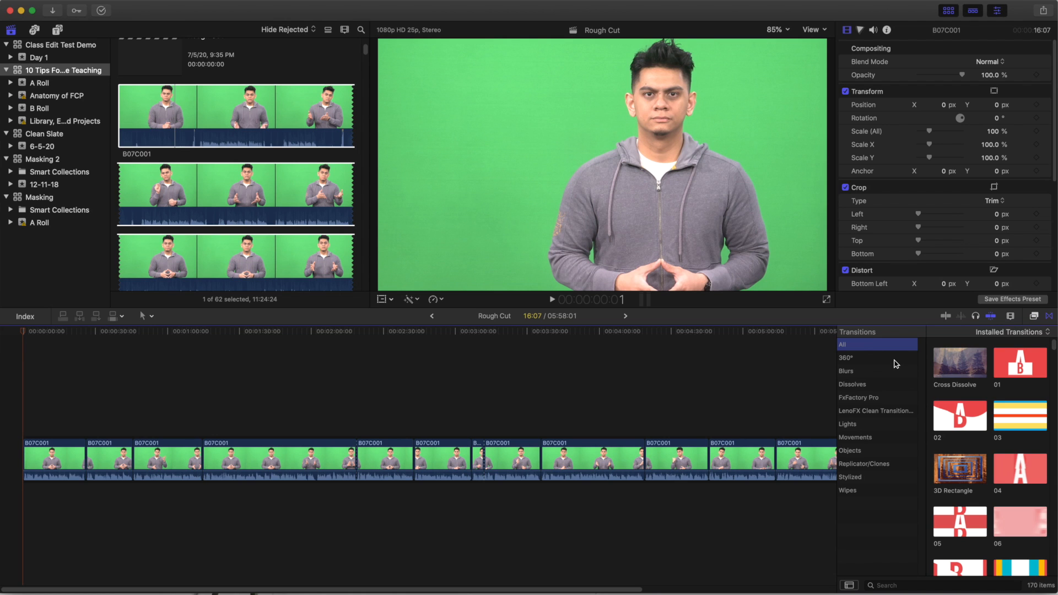
click(884, 385)
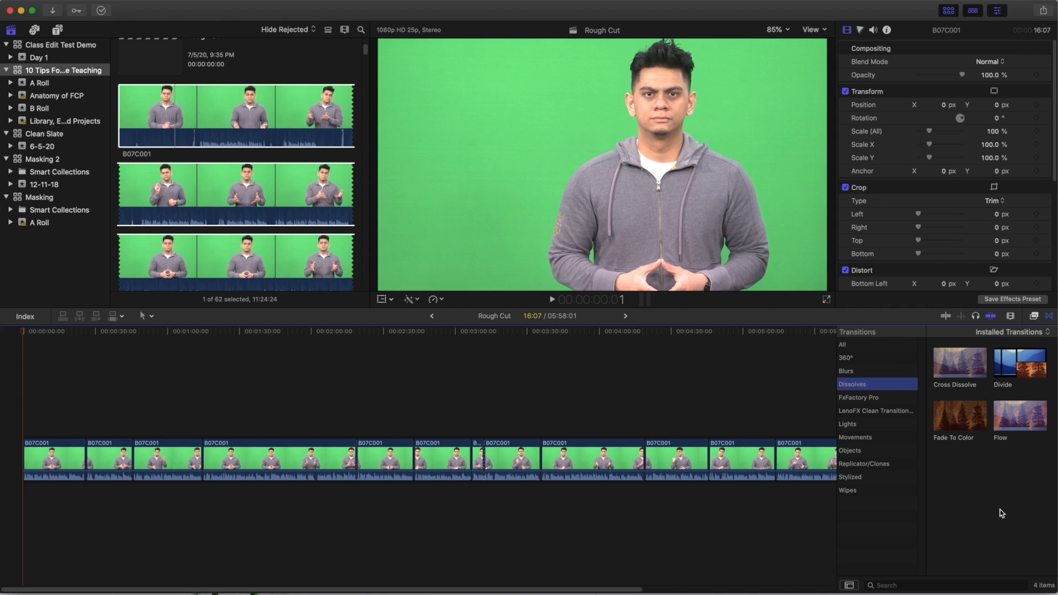
- Add the Fade To Color transition to the beginning of the first clip in the timeline
click(955, 365)
click(950, 420)
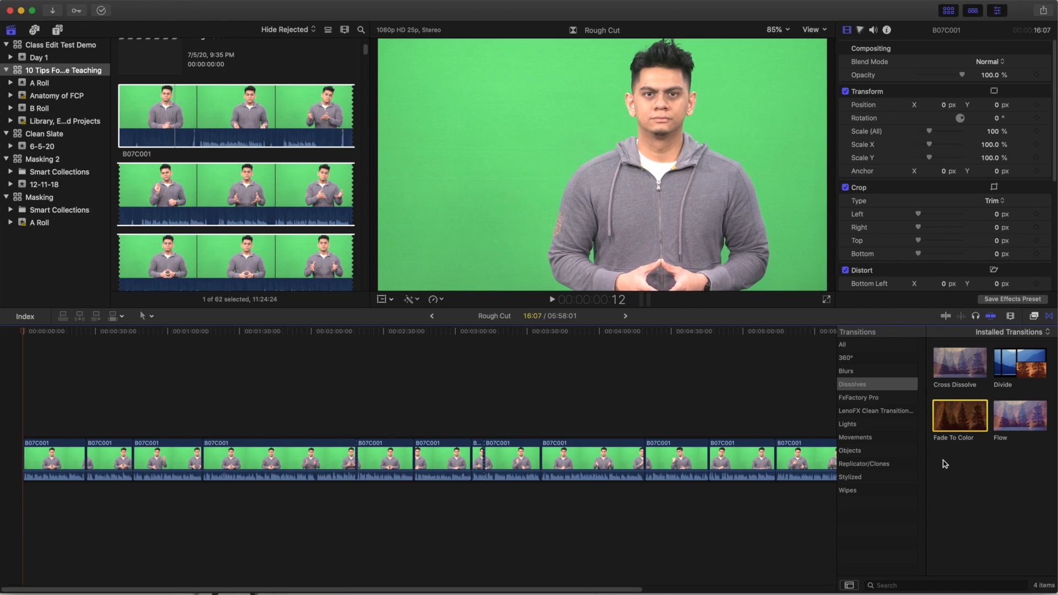
mouse_move(946, 415)
mouse_down()
mouse_move(349, 402)
mouse_move(15, 466)
mouse_move(24, 463)
mouse_up()
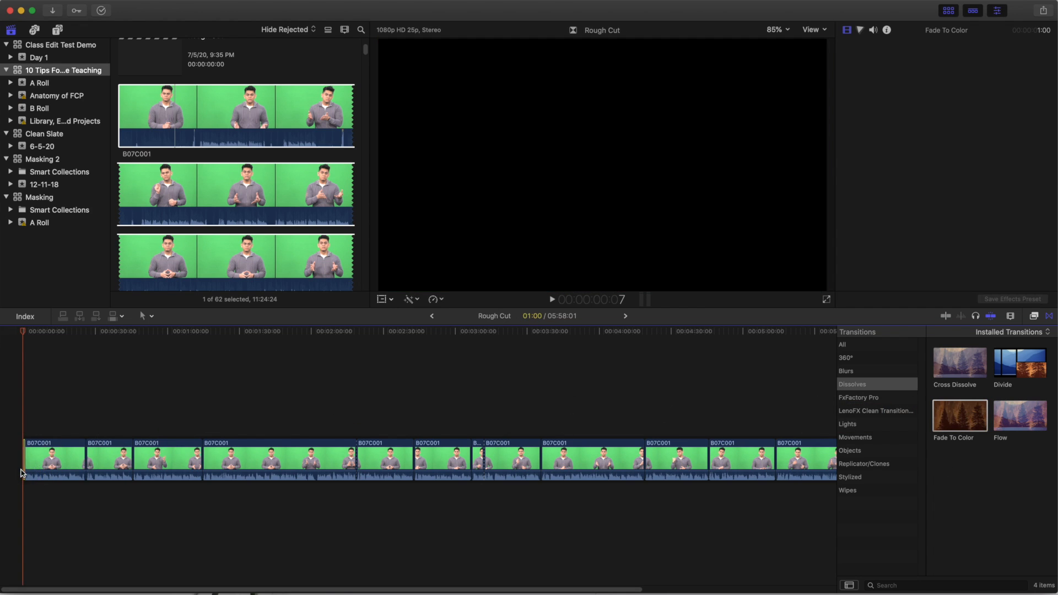
- Play the opening of the timeline from its start to review the fade into the first clip
click(22, 332)
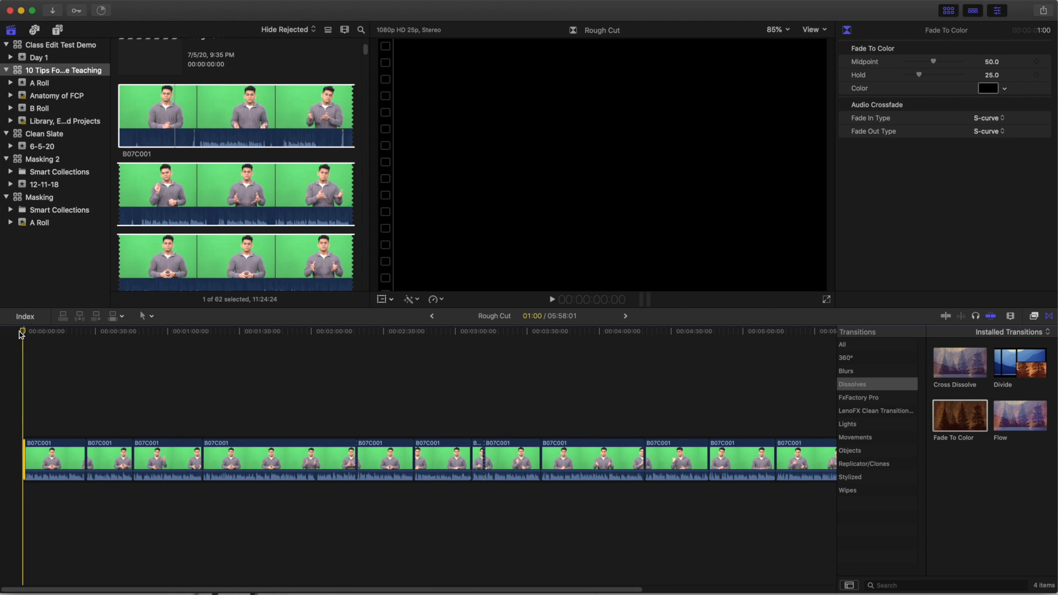
key(space)
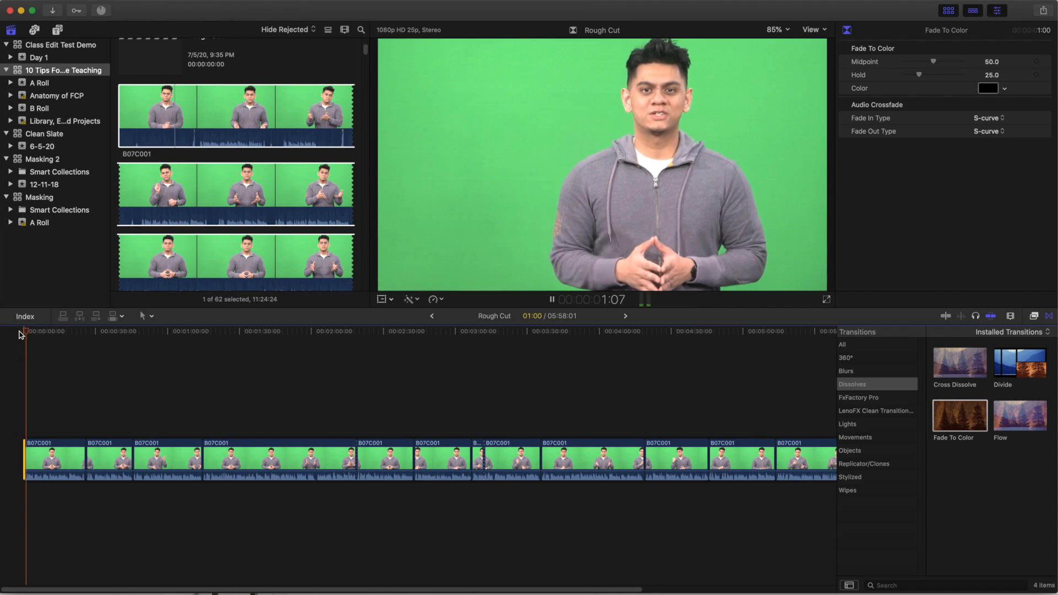
key(space)
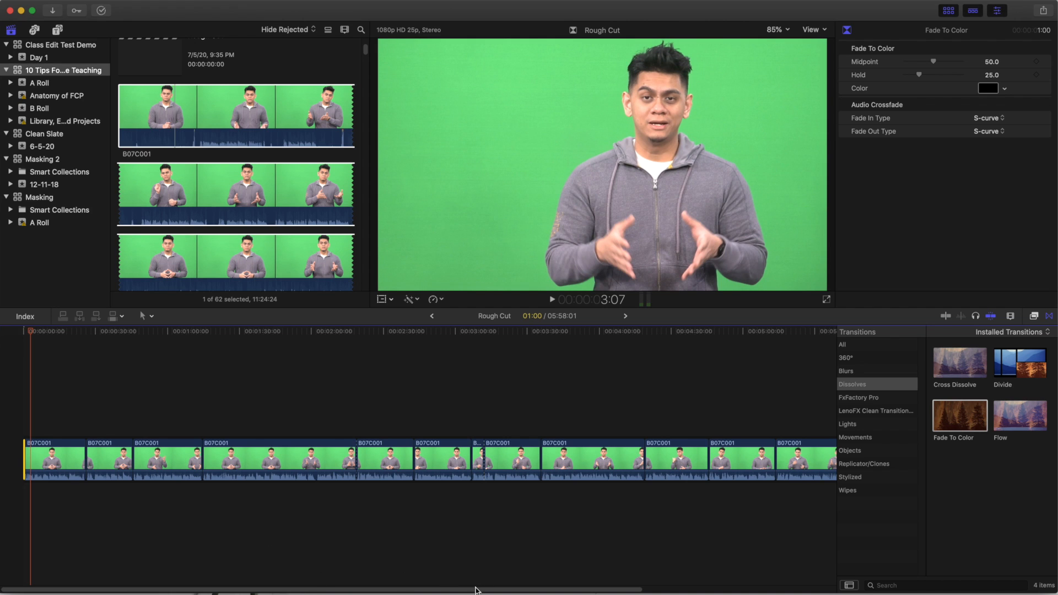
drag(476, 590, 610, 589)
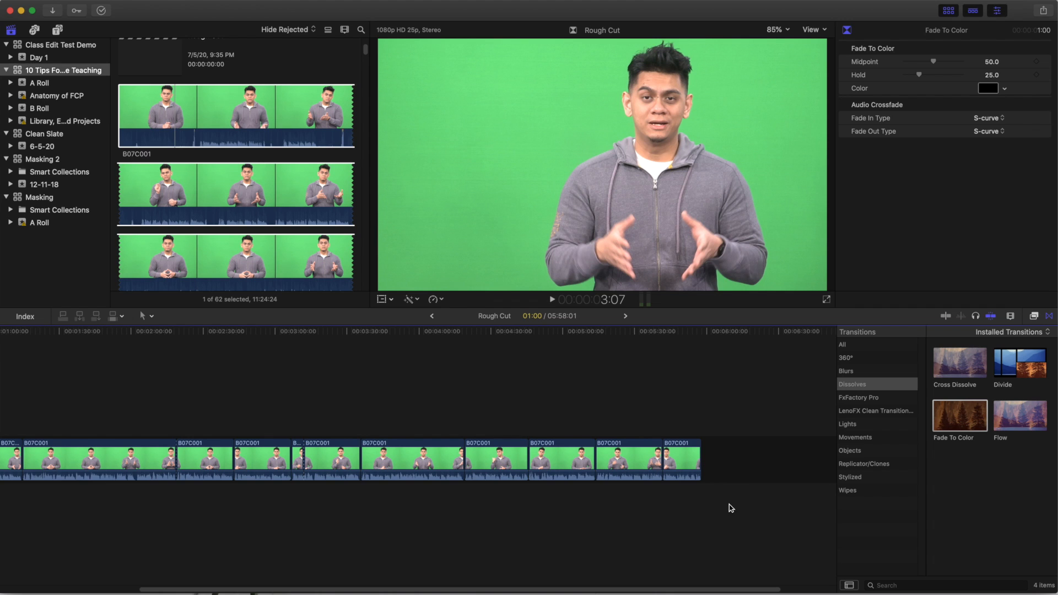
drag(722, 590, 350, 584)
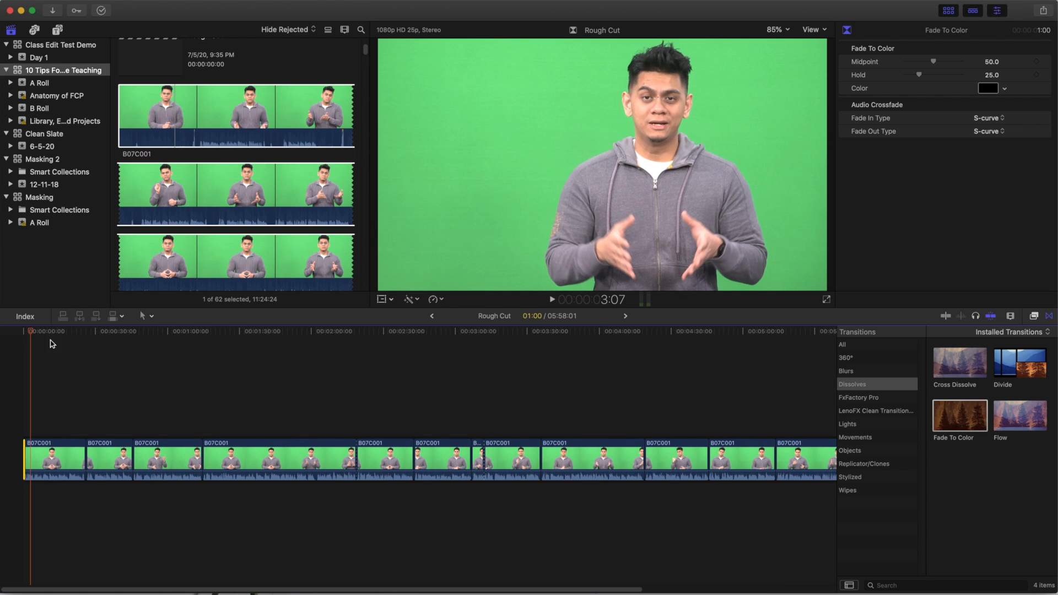
key(Home)
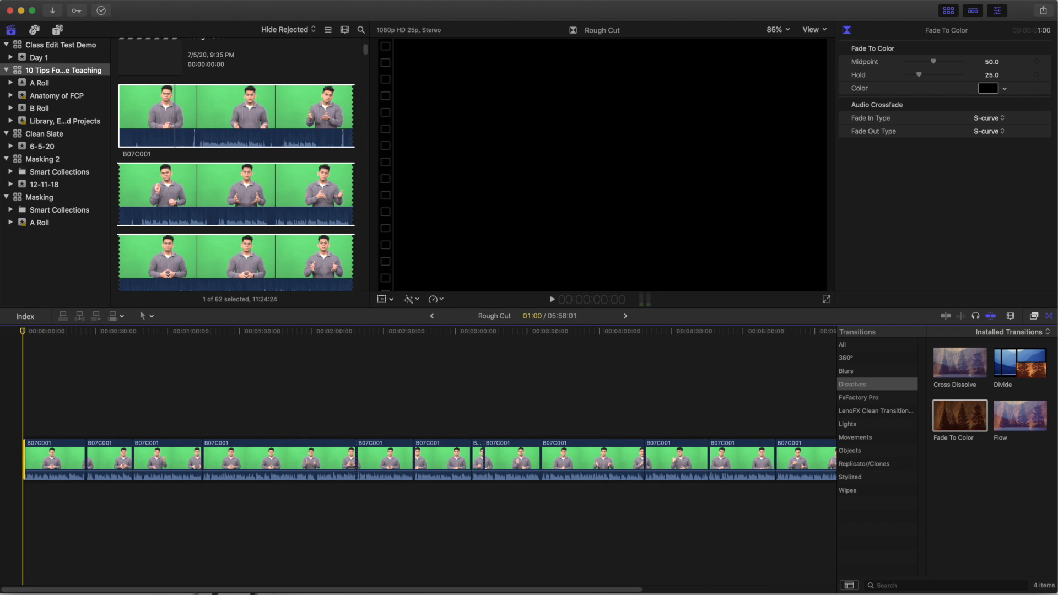
key(super+equal)
key(super+equal)
key(super+equal)
key(space)
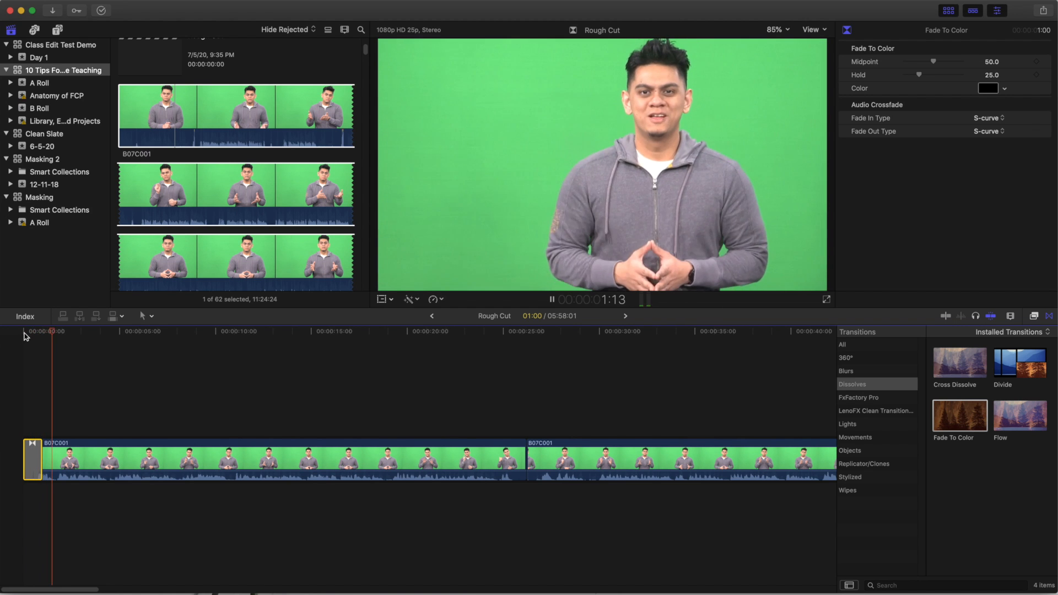
key(space)
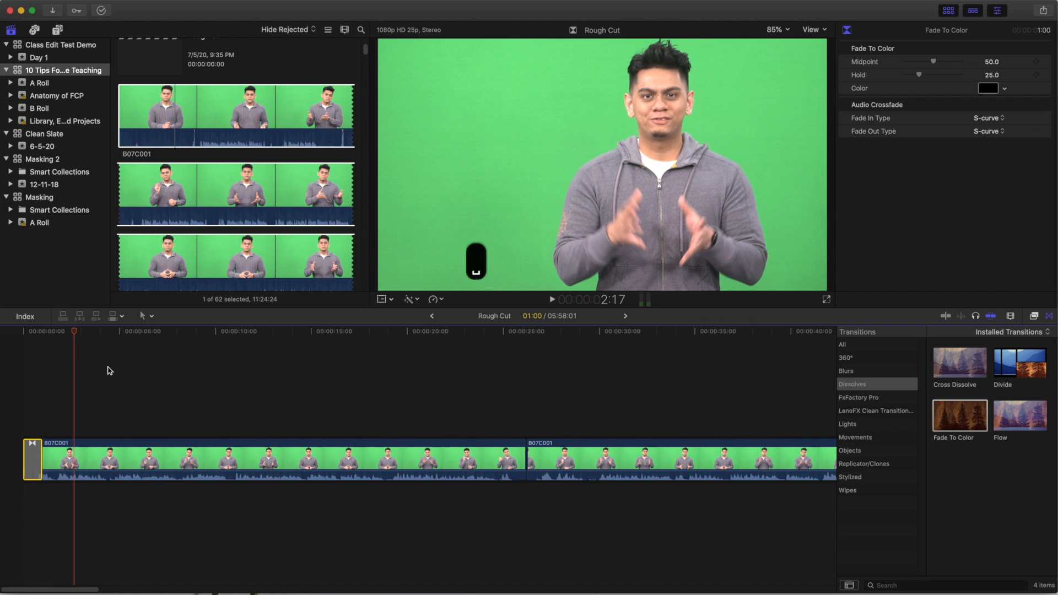
key(space)
key(space)
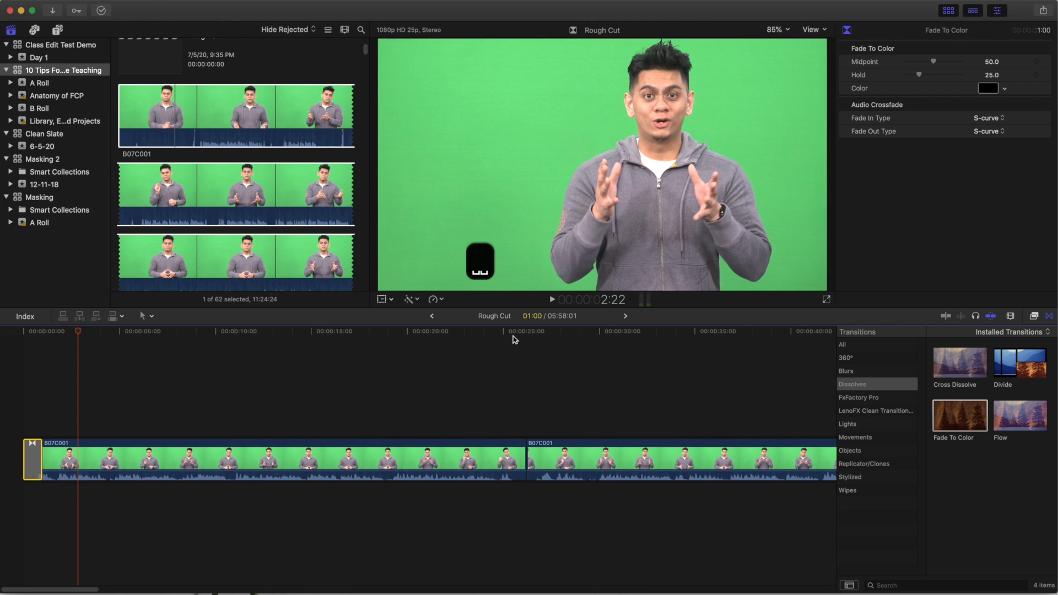
- Play across the cut between the first and second clips to check the pause around it
click(511, 337)
click(504, 336)
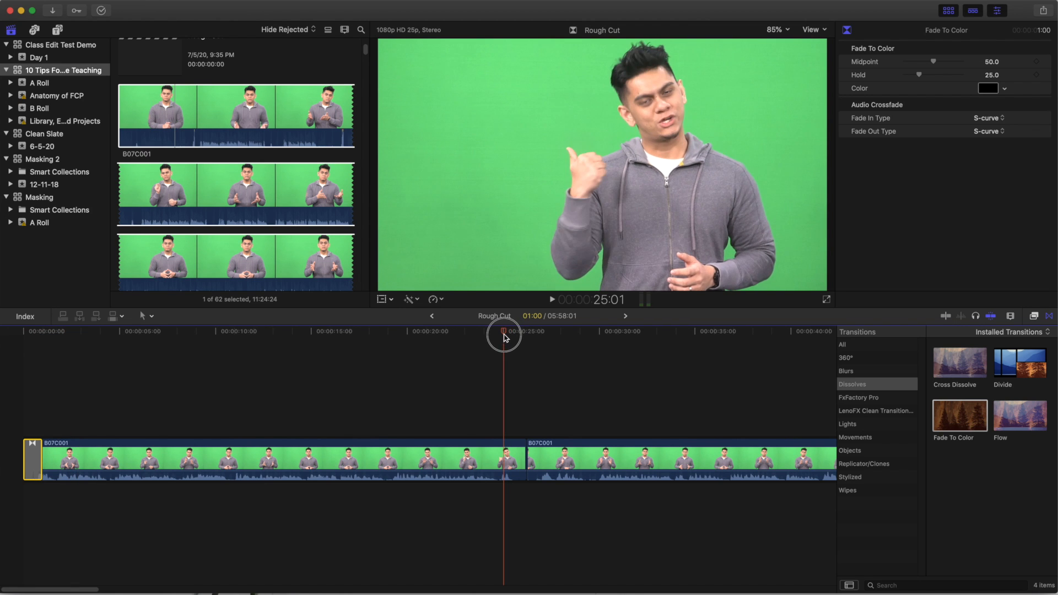
key(space)
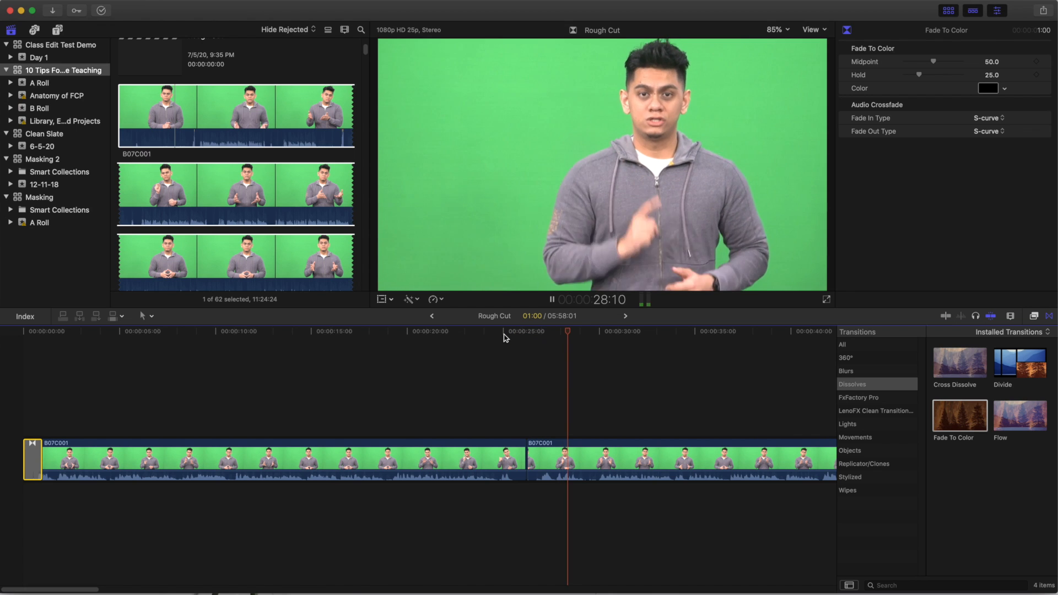
key(space)
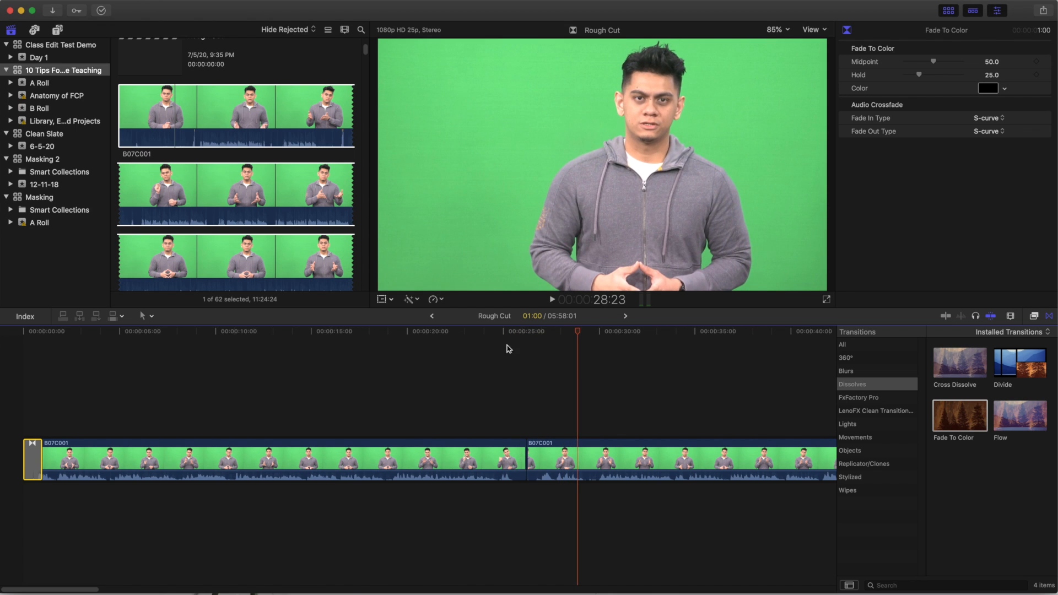
click(501, 331)
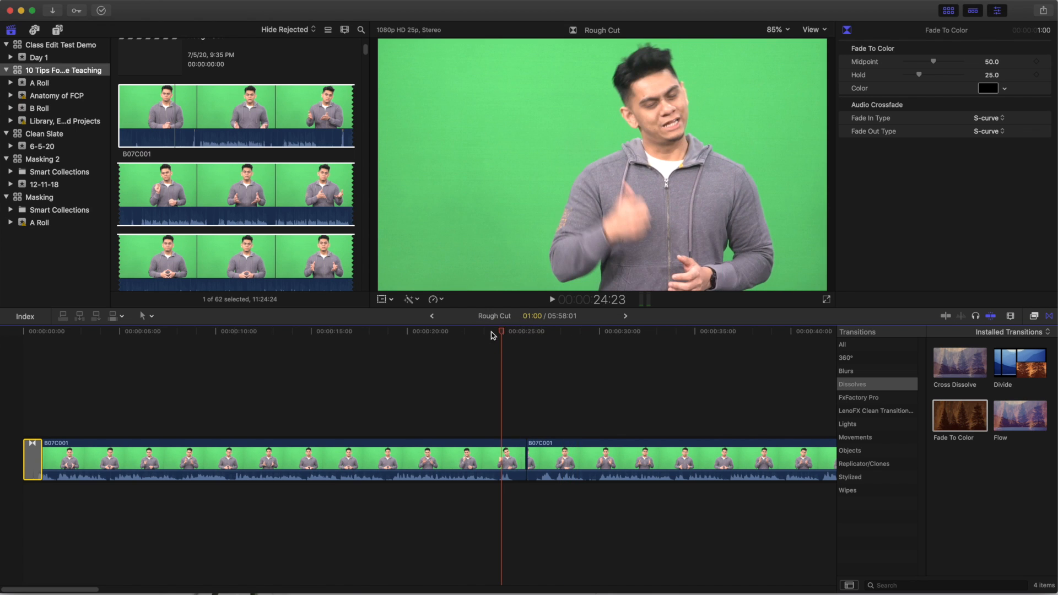
click(482, 330)
key(space)
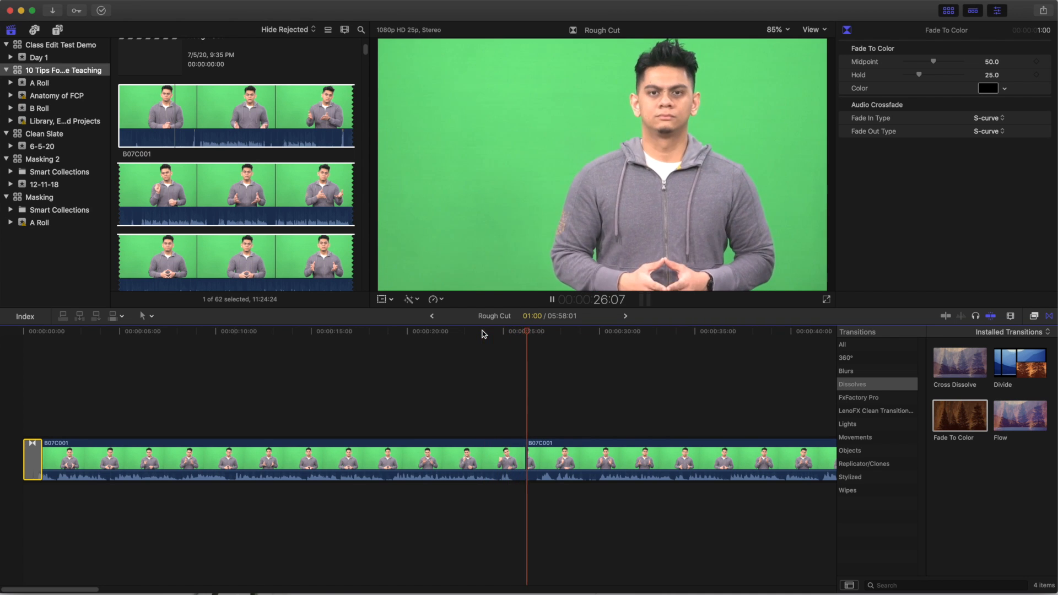
key(space)
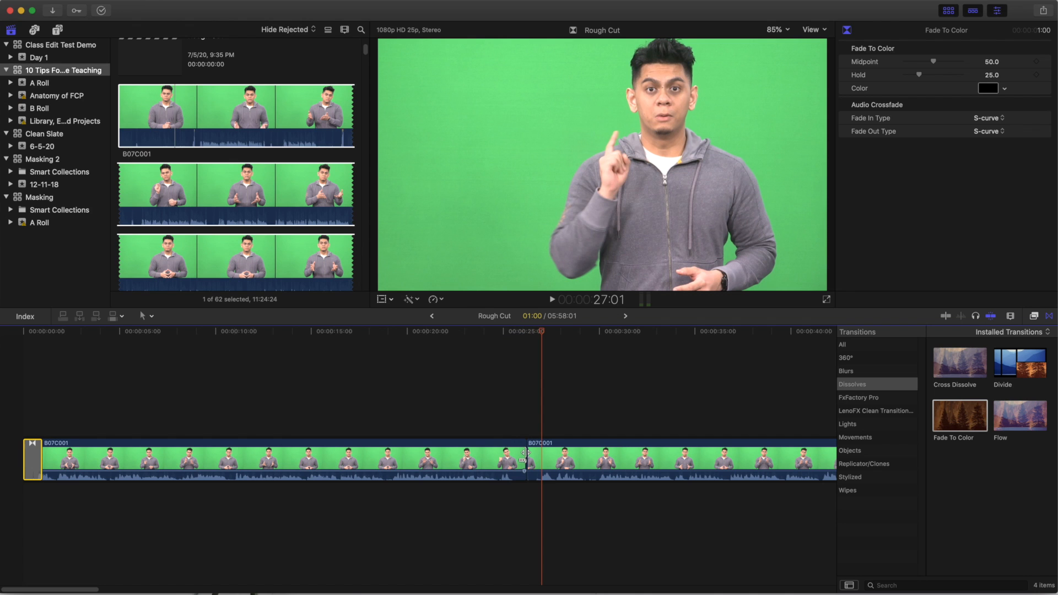
- Trim the end of the first clip and the start of the second clip, shortening the second clip to 19:01
key(super+equal)
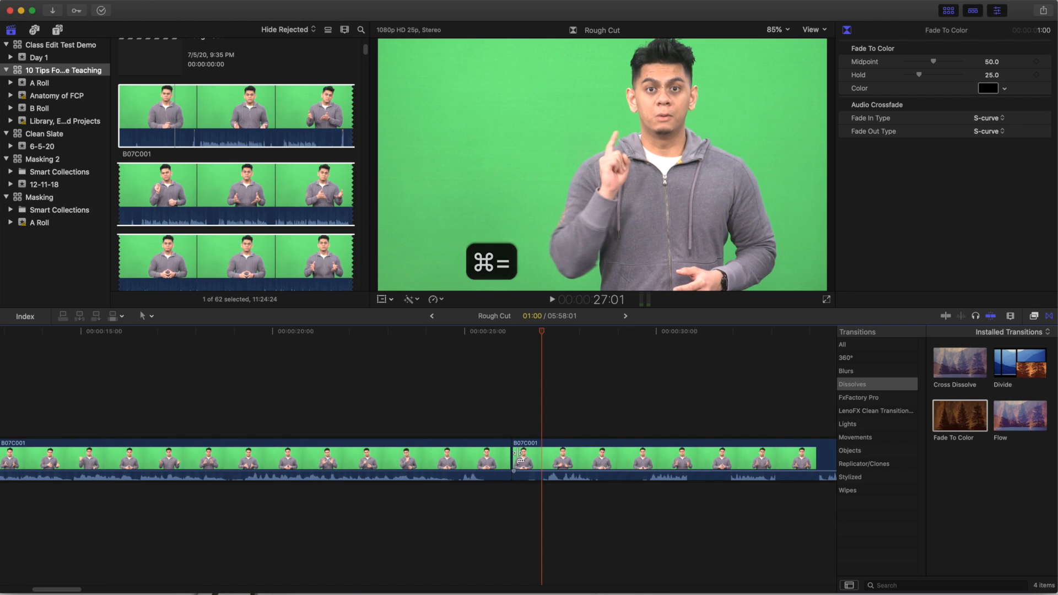
mouse_move(506, 457)
mouse_down()
mouse_move(486, 456)
mouse_move(511, 459)
mouse_up()
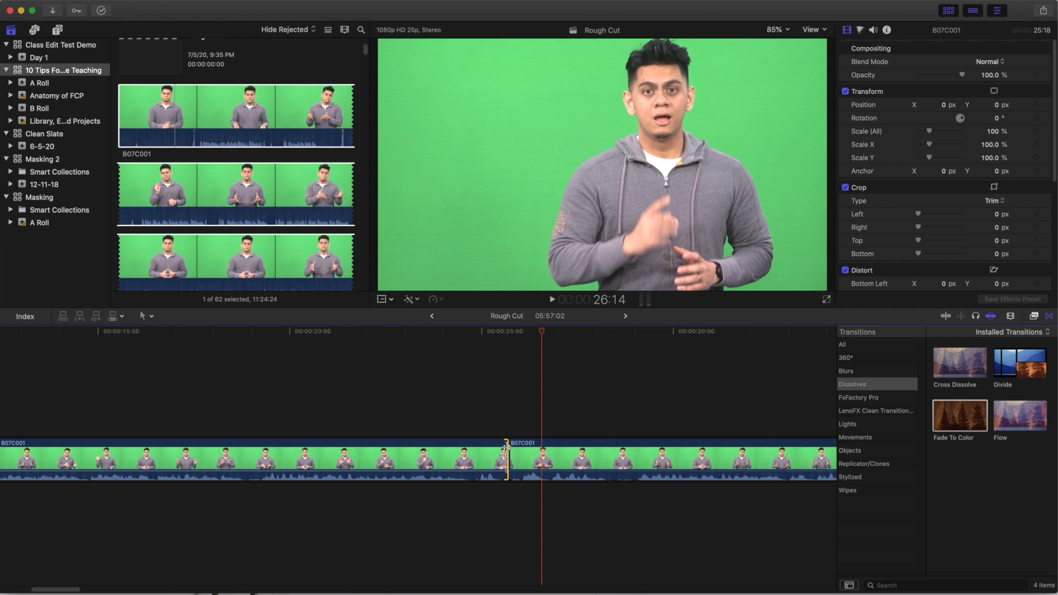
mouse_move(504, 459)
mouse_down()
mouse_move(493, 459)
mouse_move(506, 459)
mouse_up()
- Play back the tightened cut between the first two clips to judge its pacing
drag(513, 330, 493, 337)
key(space)
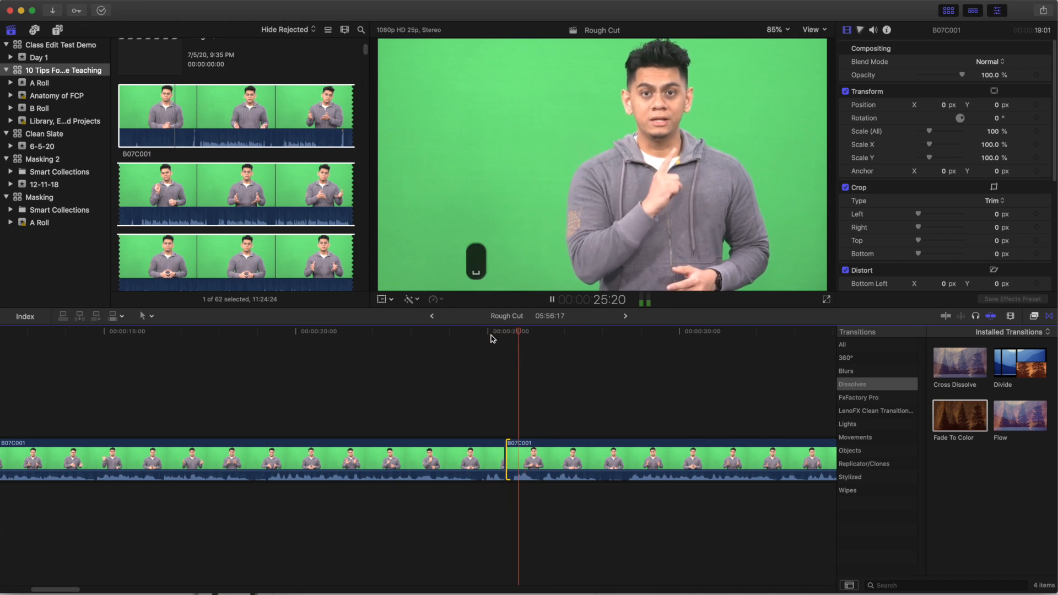
key(space)
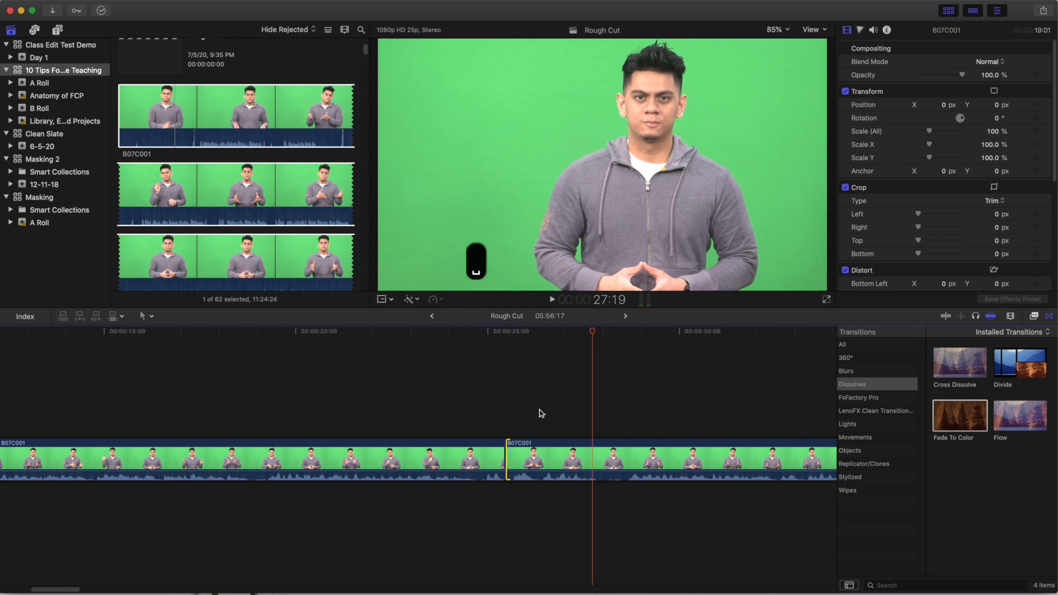
click(489, 332)
key(space)
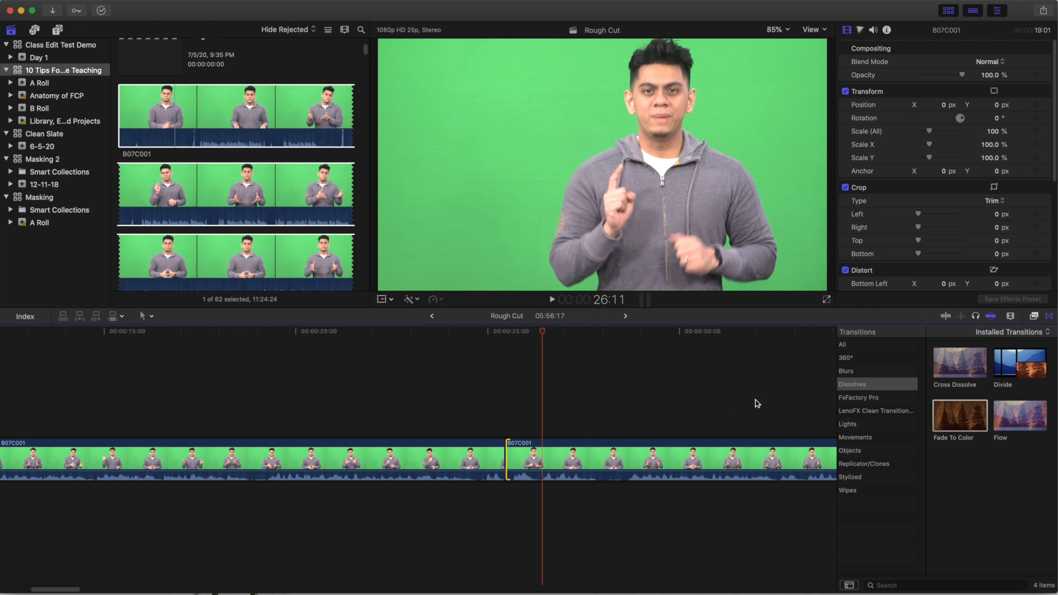
- Add a Cross Dissolve transition at the cut between the first and second clips and play it back
click(941, 361)
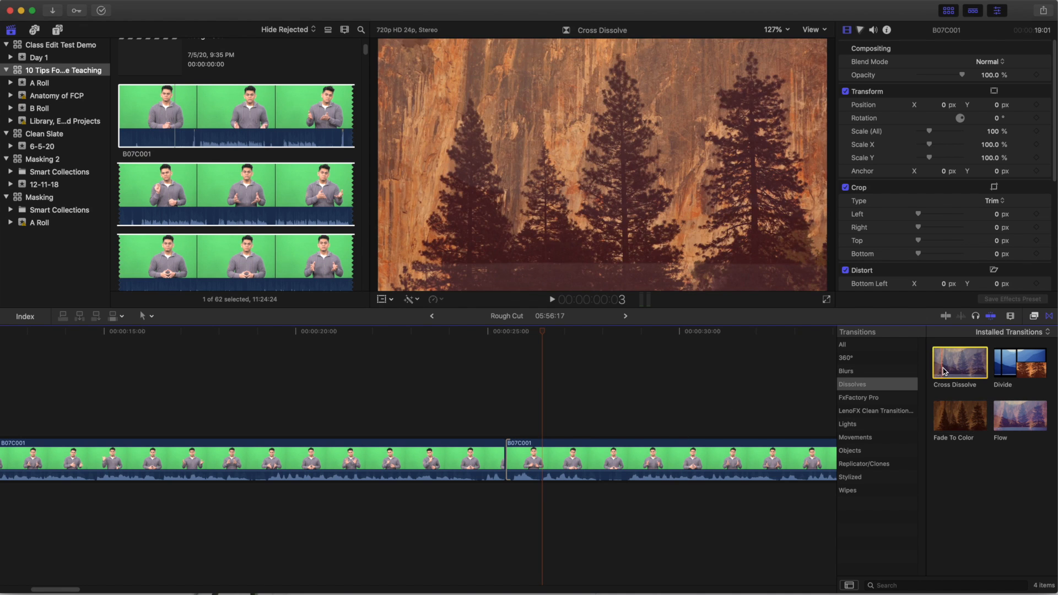
drag(944, 371, 510, 443)
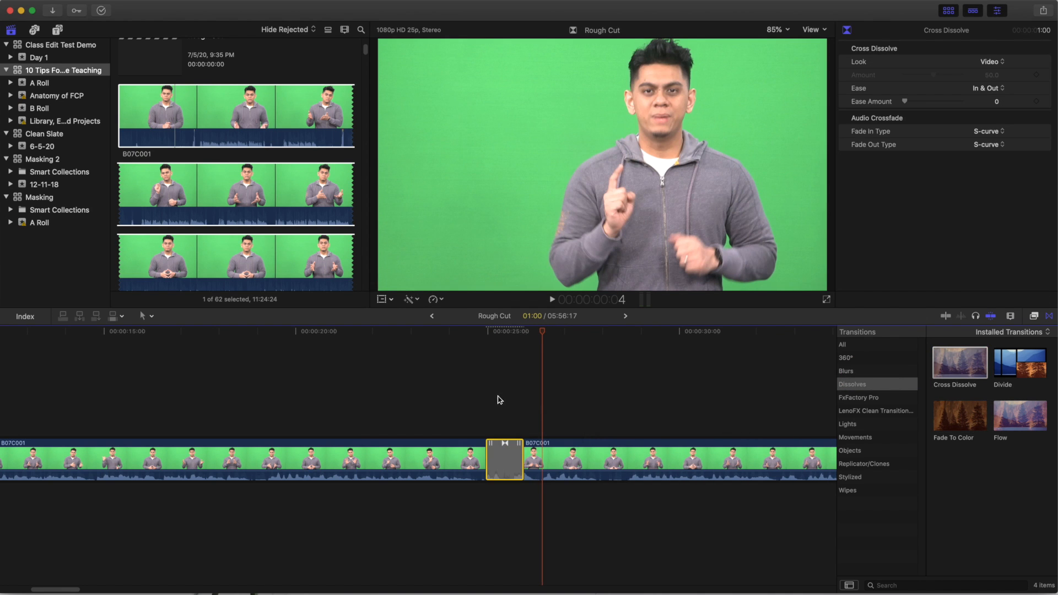
click(465, 334)
key(space)
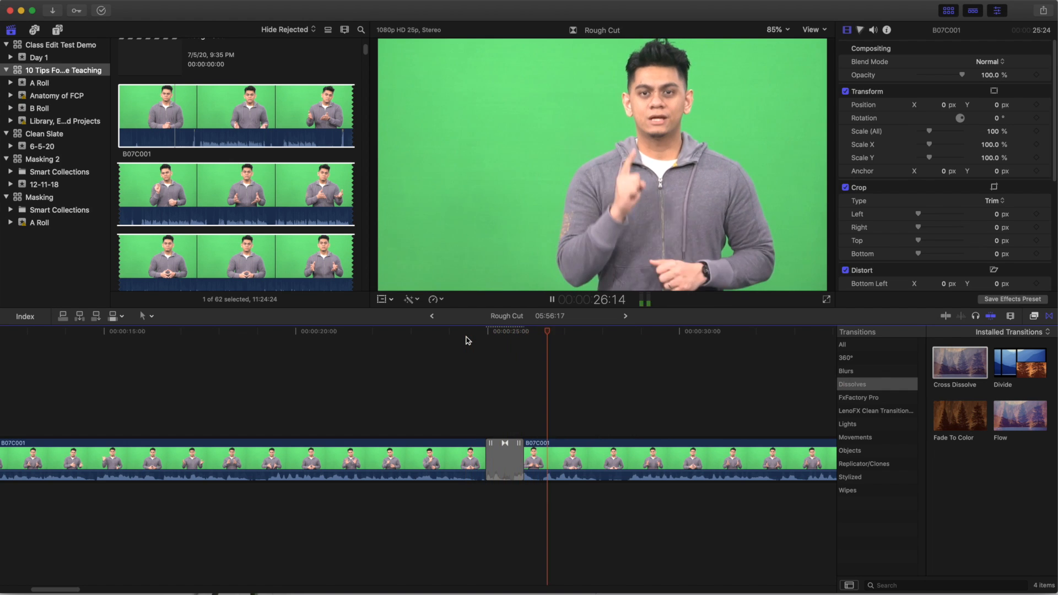
key(space)
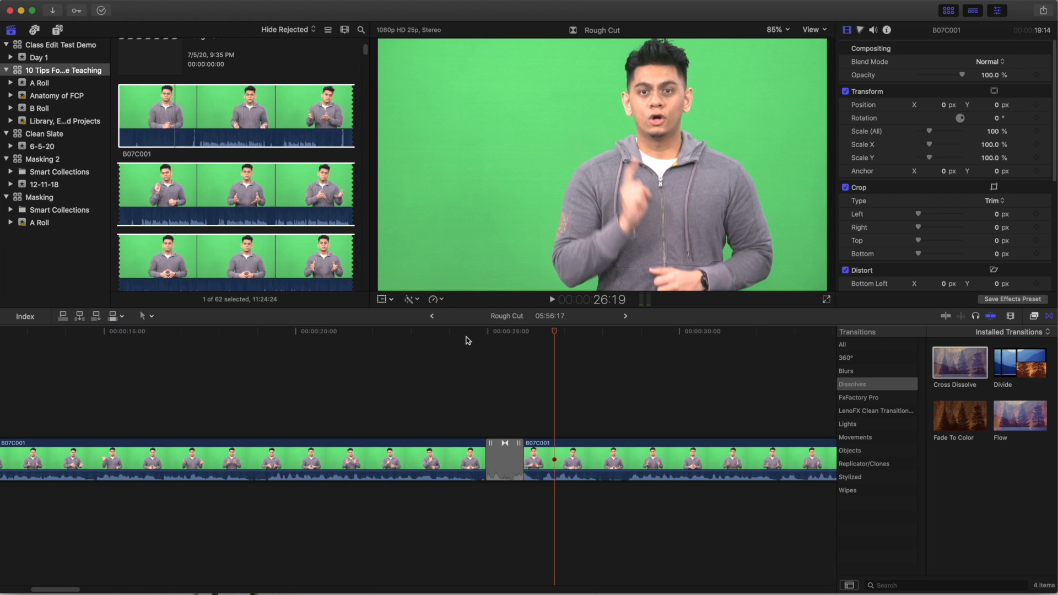
click(485, 334)
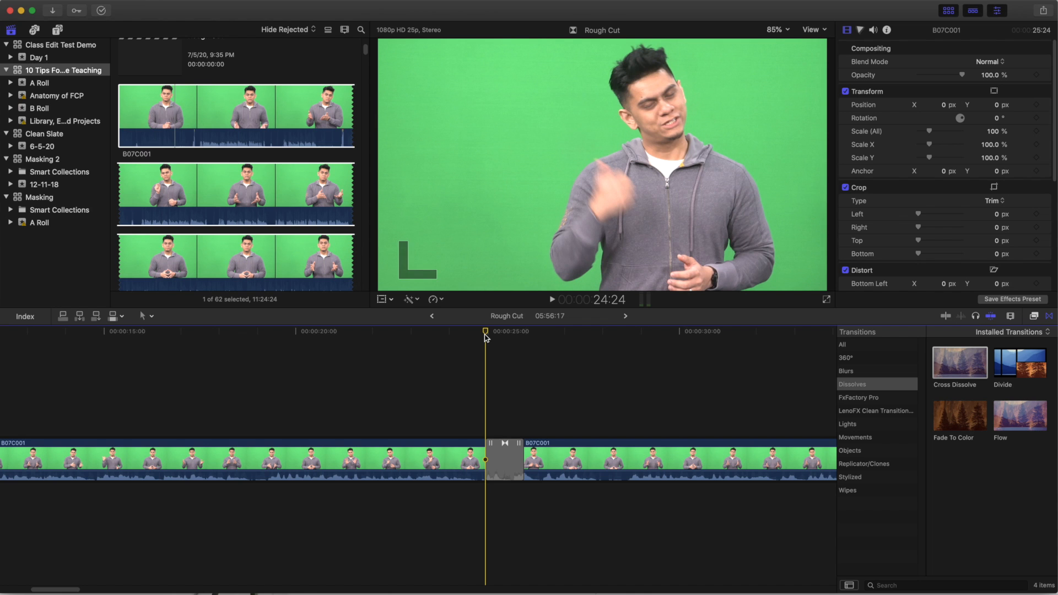
- Replay the Cross Dissolve between the first and second clips, then delete it from the timeline
click(485, 337)
drag(485, 337, 480, 337)
key(space)
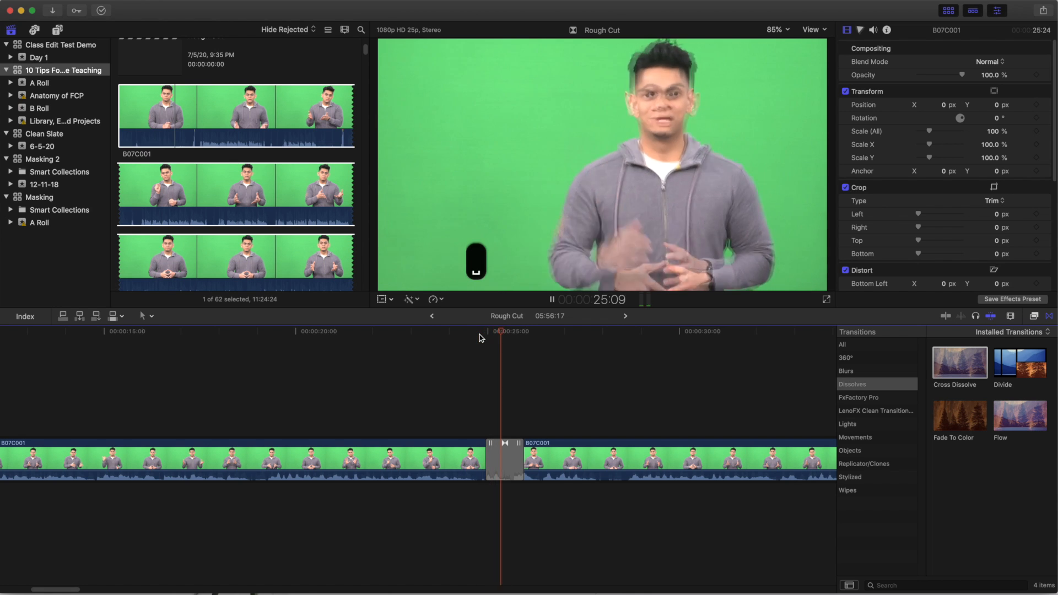
key(space)
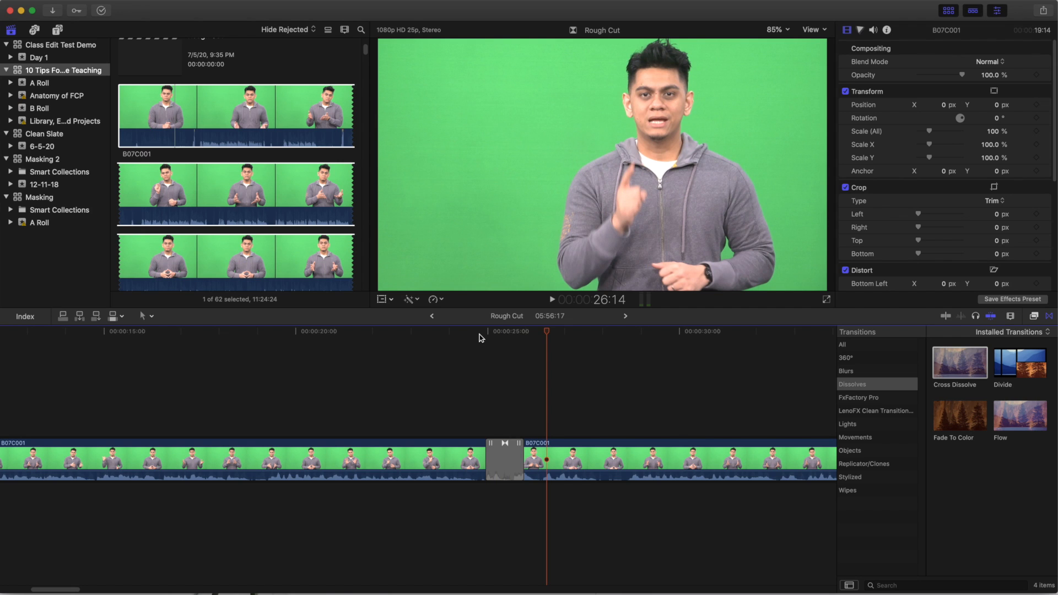
click(511, 453)
key(BackSpace)
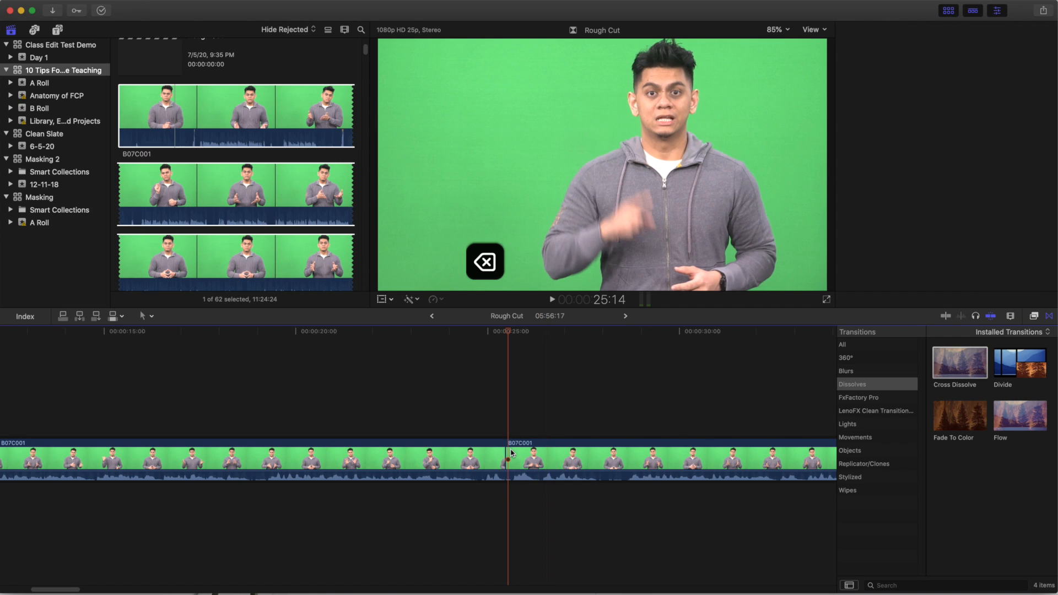
- Add the Divide transition at the cut between the first and second clips and play it back
drag(512, 337, 477, 336)
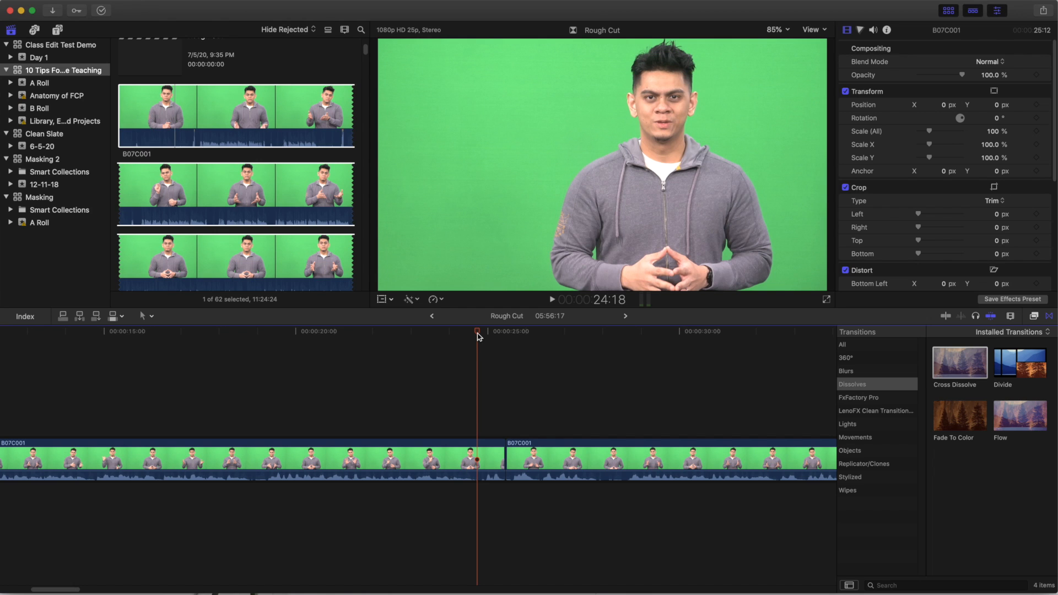
click(1020, 373)
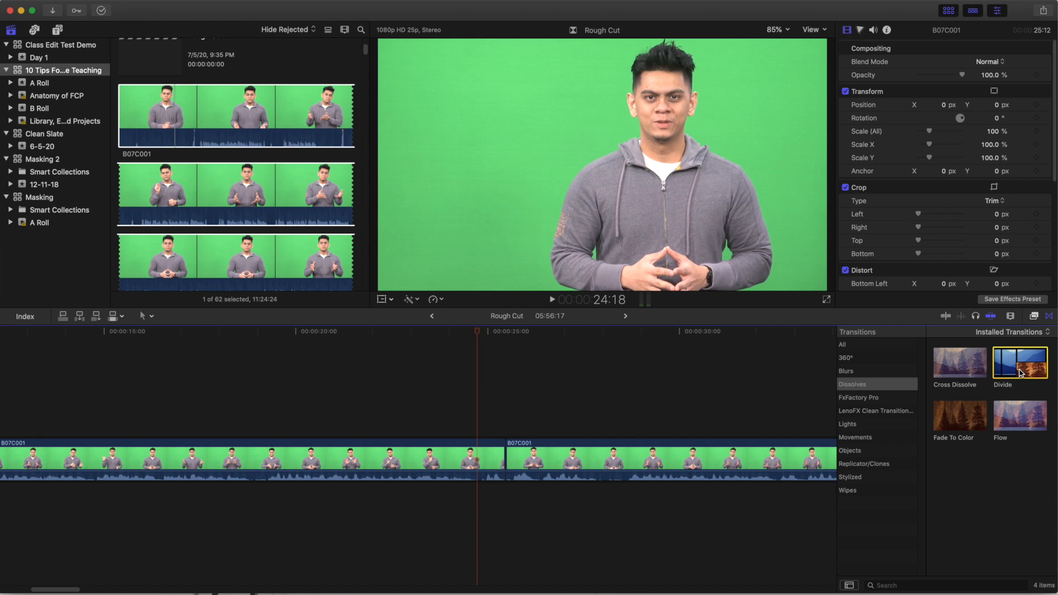
drag(1020, 372, 517, 420)
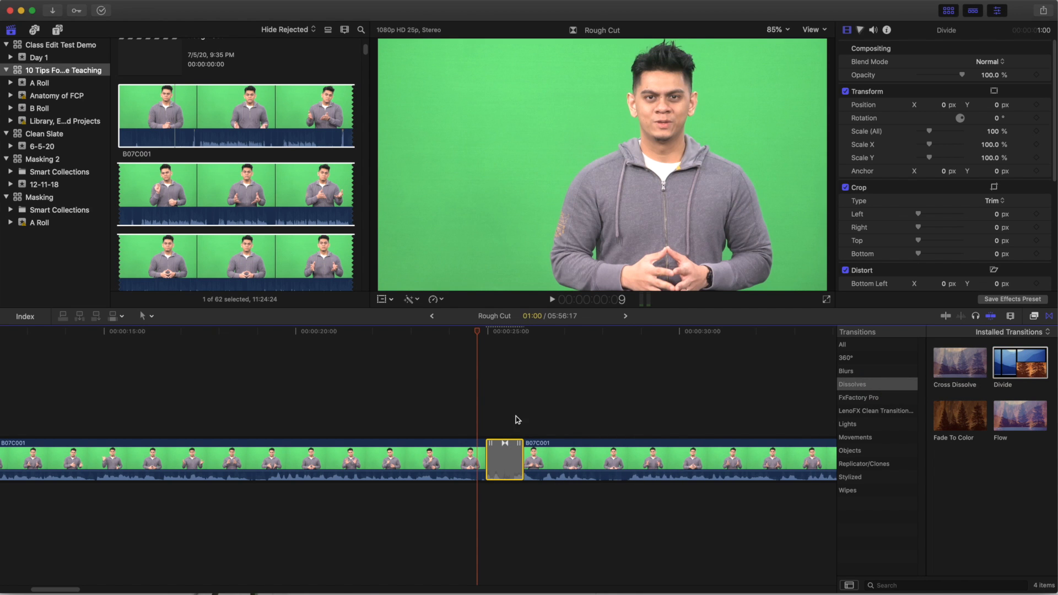
key(space)
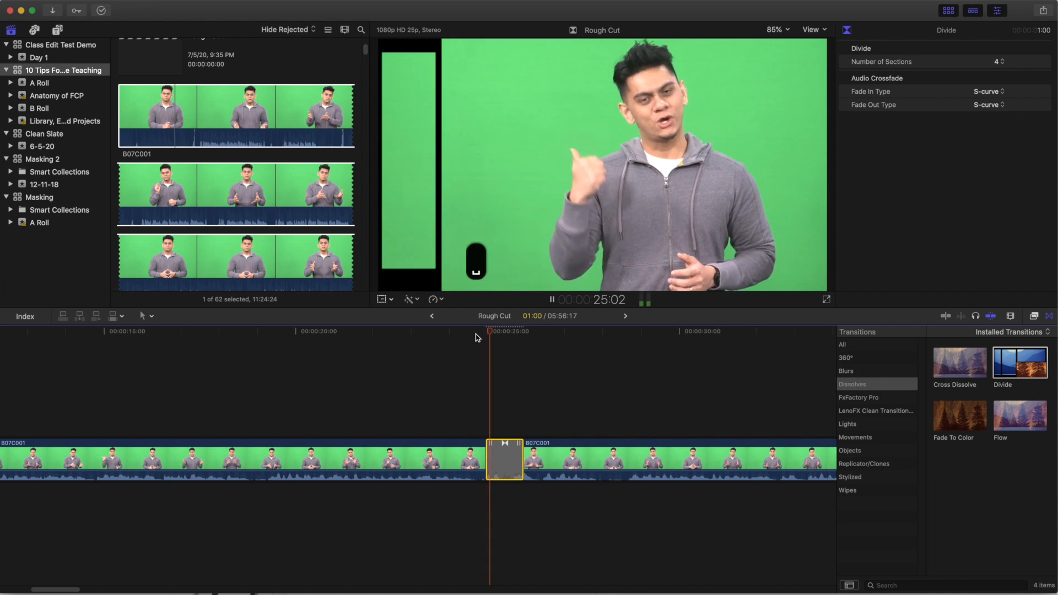
key(space)
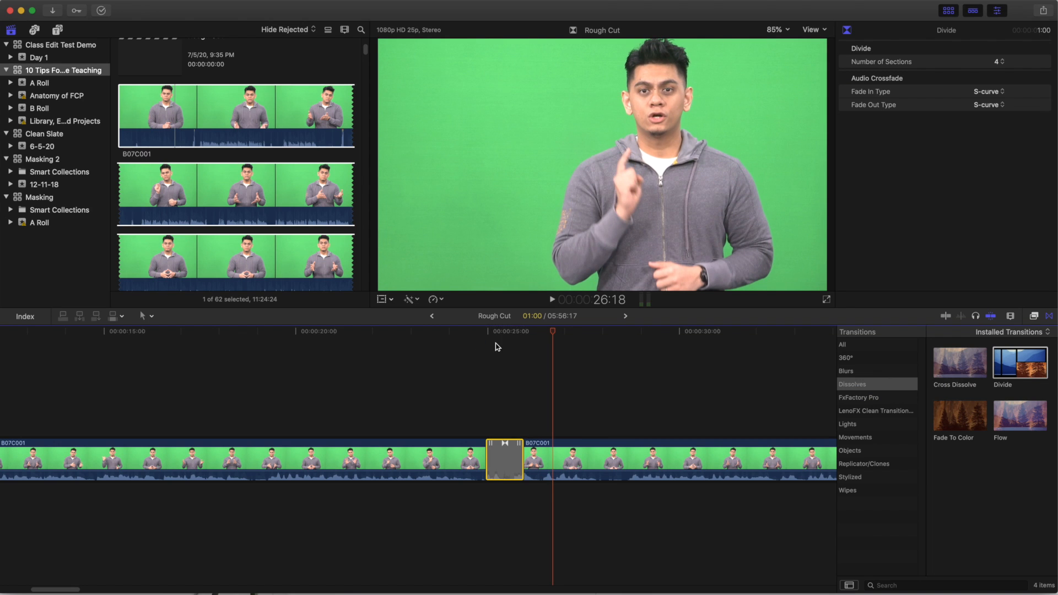
- Replay the Divide transition from just before the cut and delete it
click(497, 332)
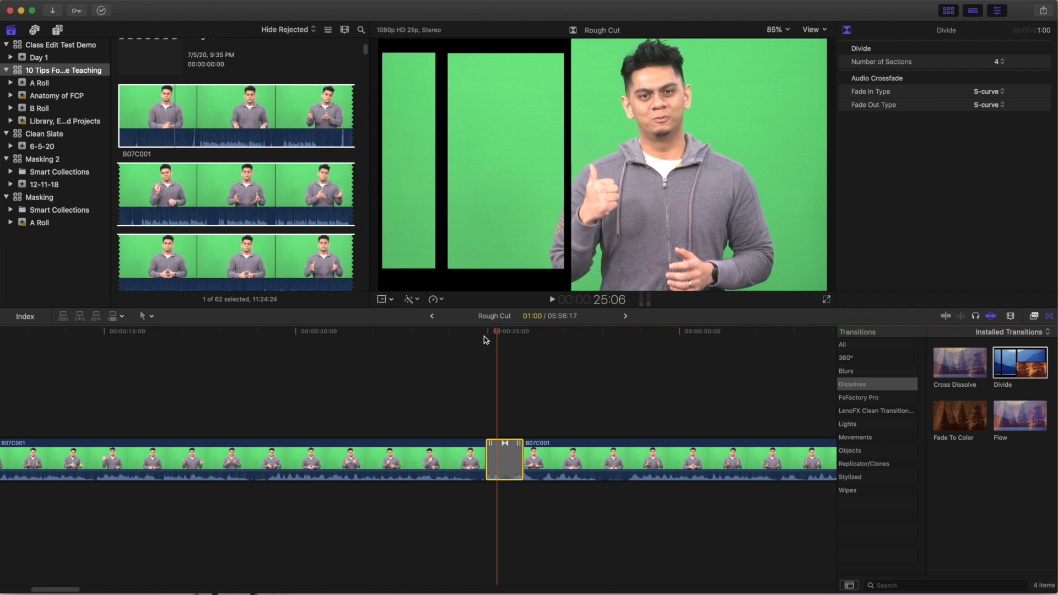
click(484, 339)
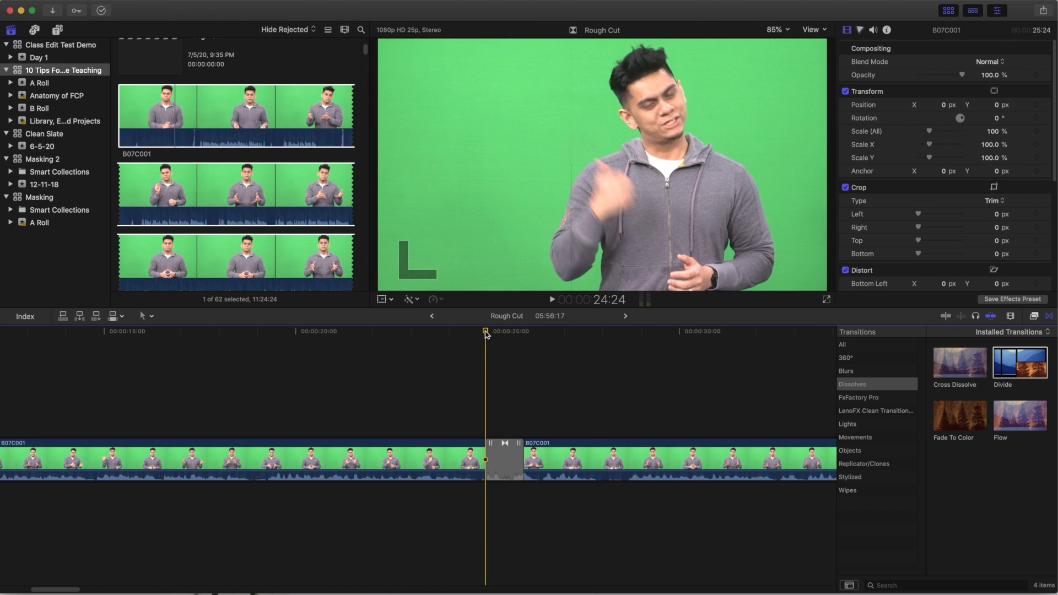
click(467, 335)
key(space)
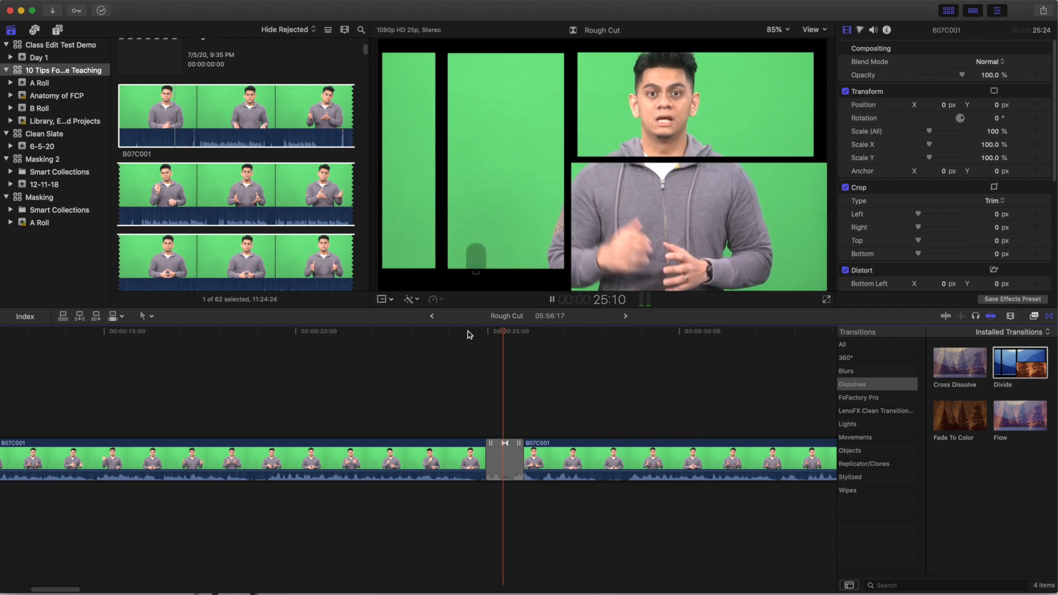
key(space)
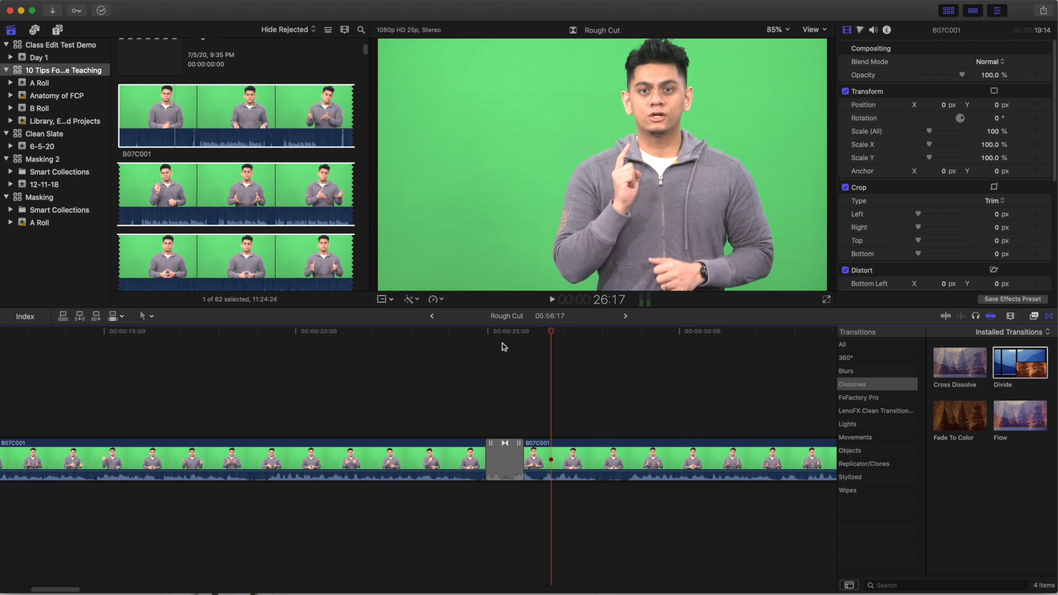
click(503, 460)
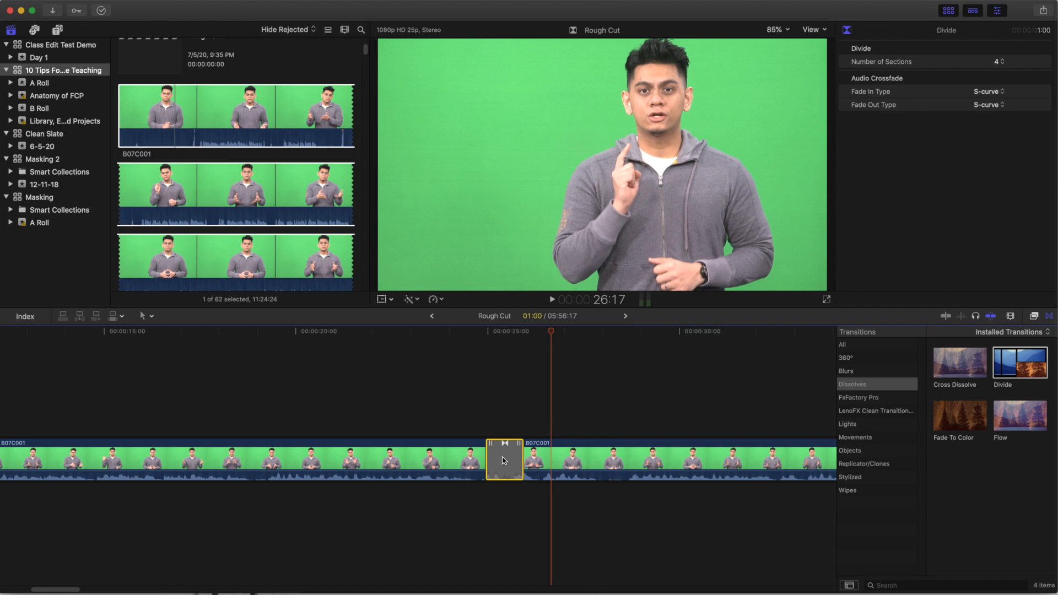
key(BackSpace)
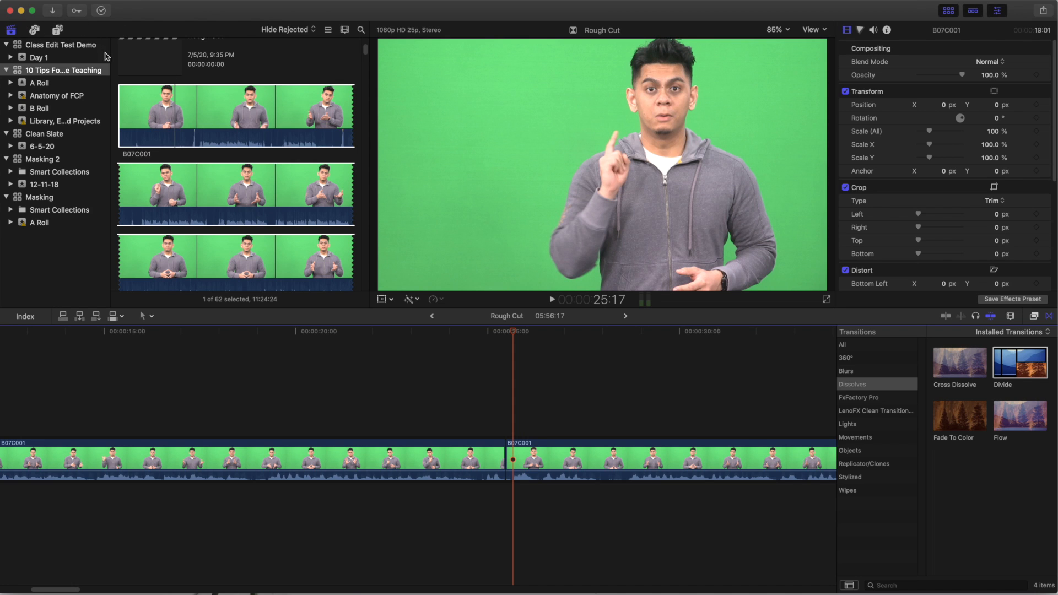
- Look through the installed titles
click(58, 32)
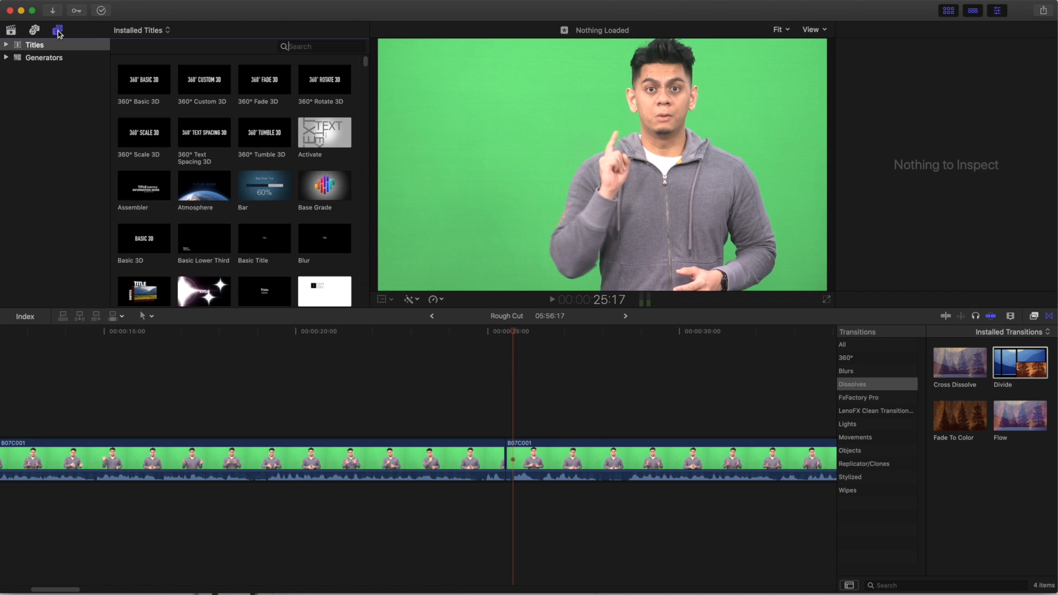
scroll(266, 131, down, 10)
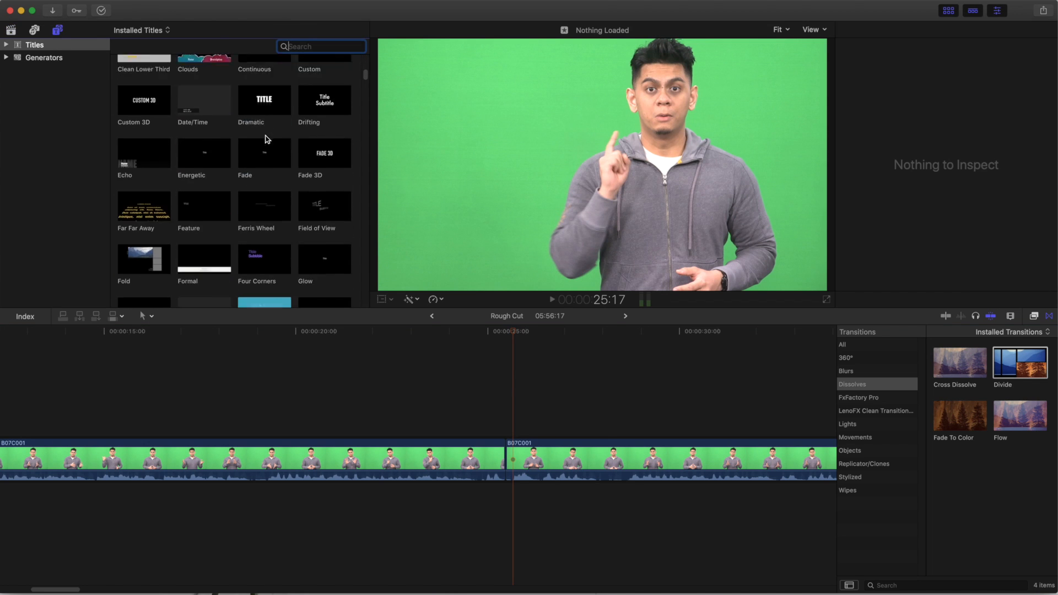
drag(363, 78, 358, 47)
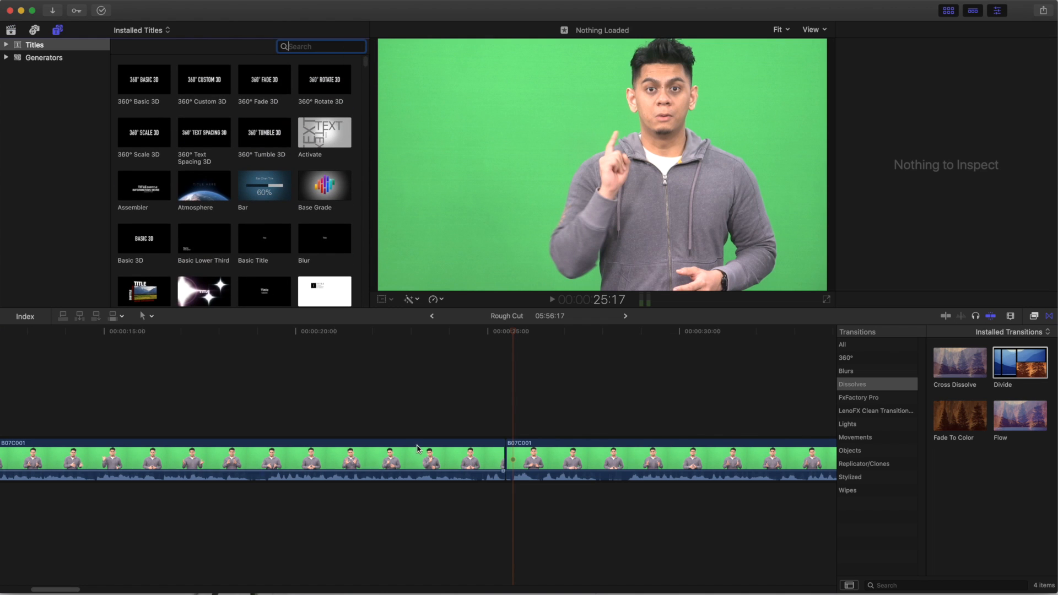
scroll(266, 246, down, 2)
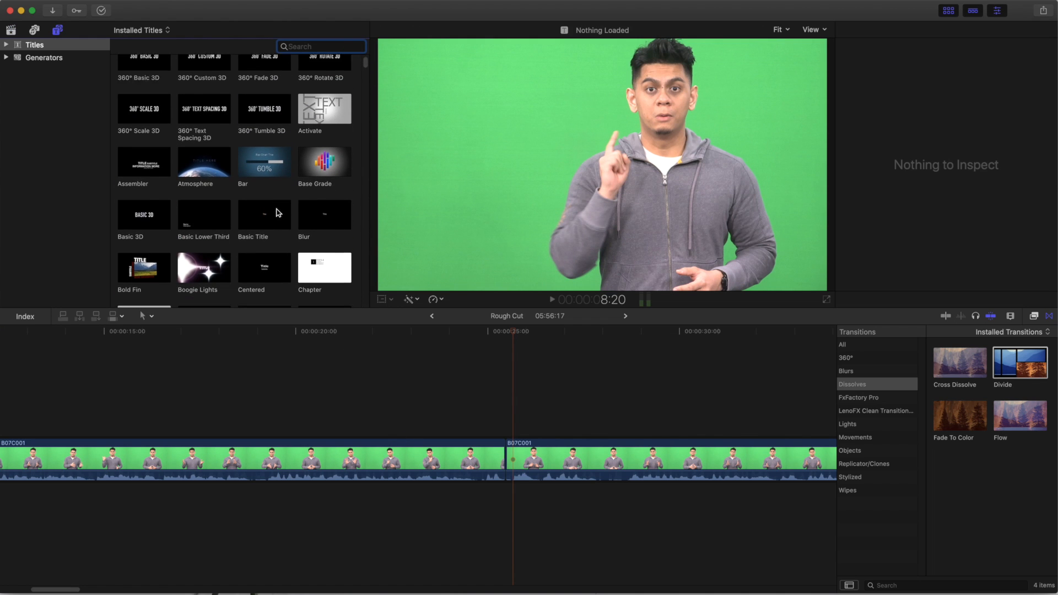
- Place the Whites generator above the cut between the first and second clips as a connected clip
click(36, 61)
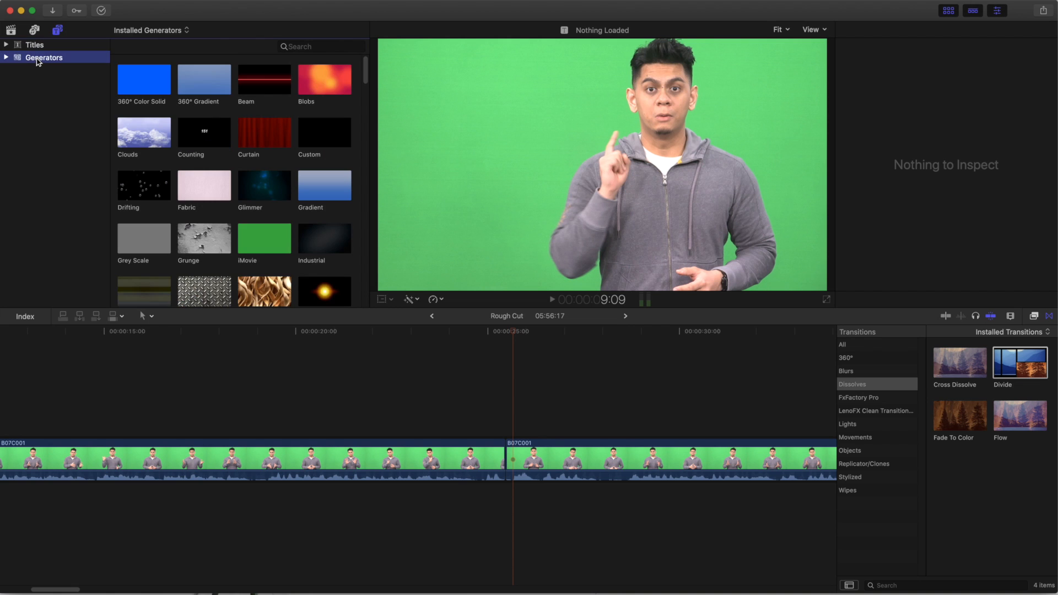
drag(365, 61, 366, 87)
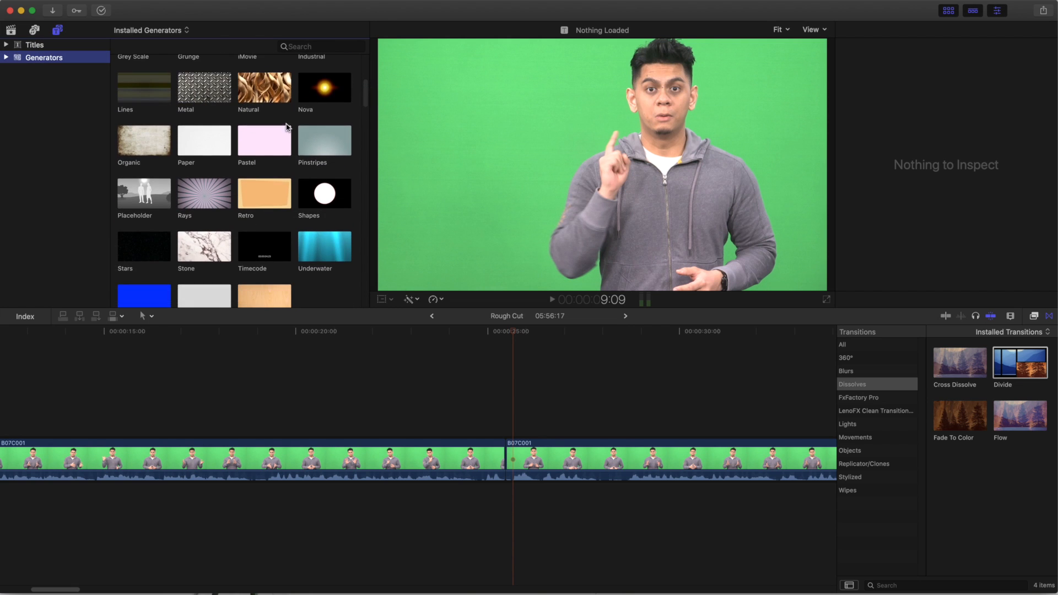
scroll(335, 188, down, 6)
scroll(309, 176, up, 2)
click(212, 112)
drag(208, 108, 482, 408)
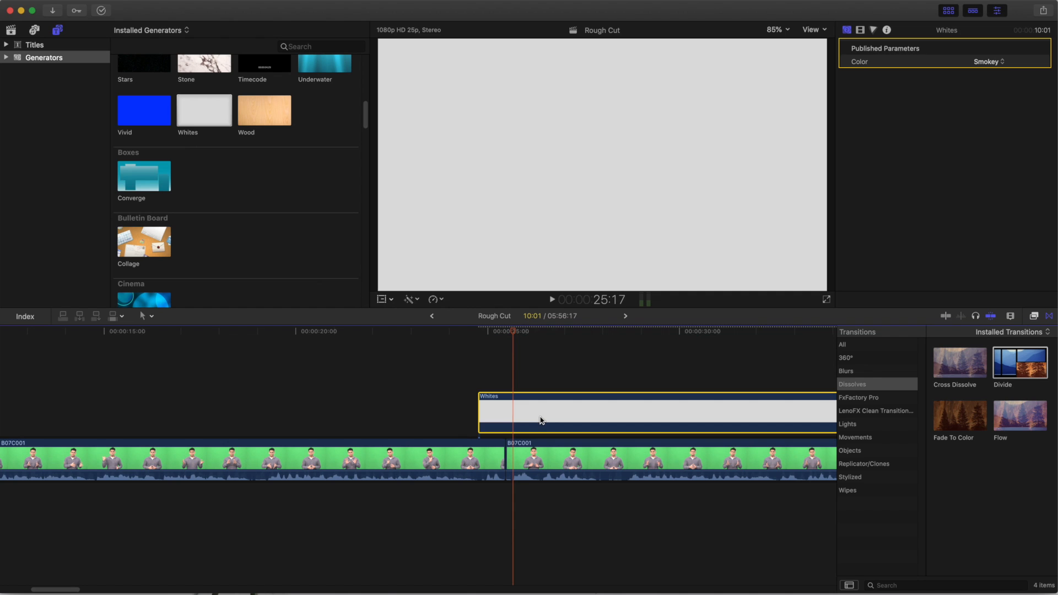
- Cut off and delete the excess of the Whites clip, trimming the remaining piece to 16 frames
key(b)
click(522, 412)
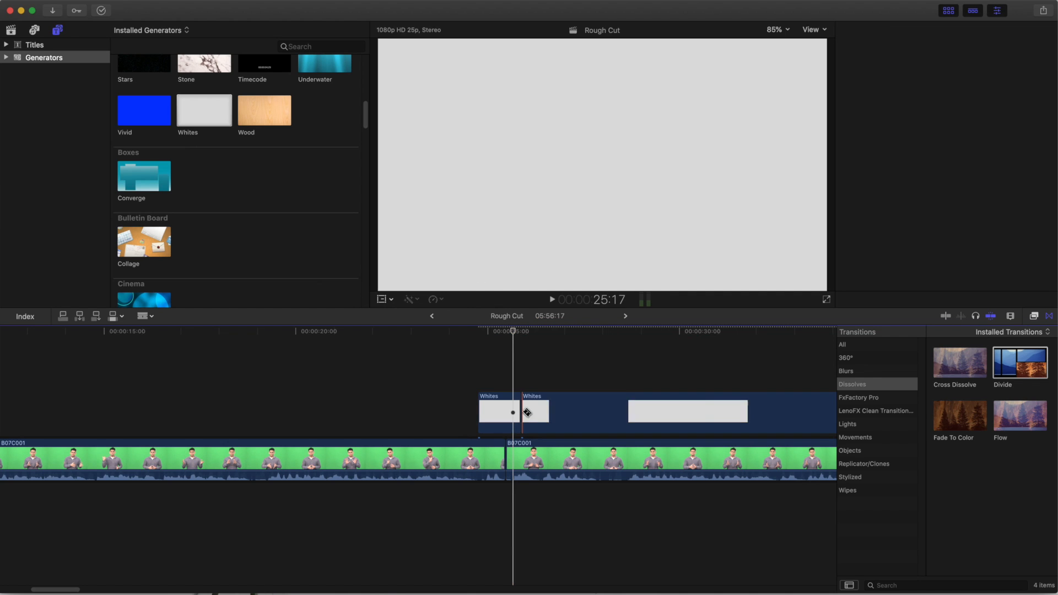
key(a)
click(560, 413)
key(BackSpace)
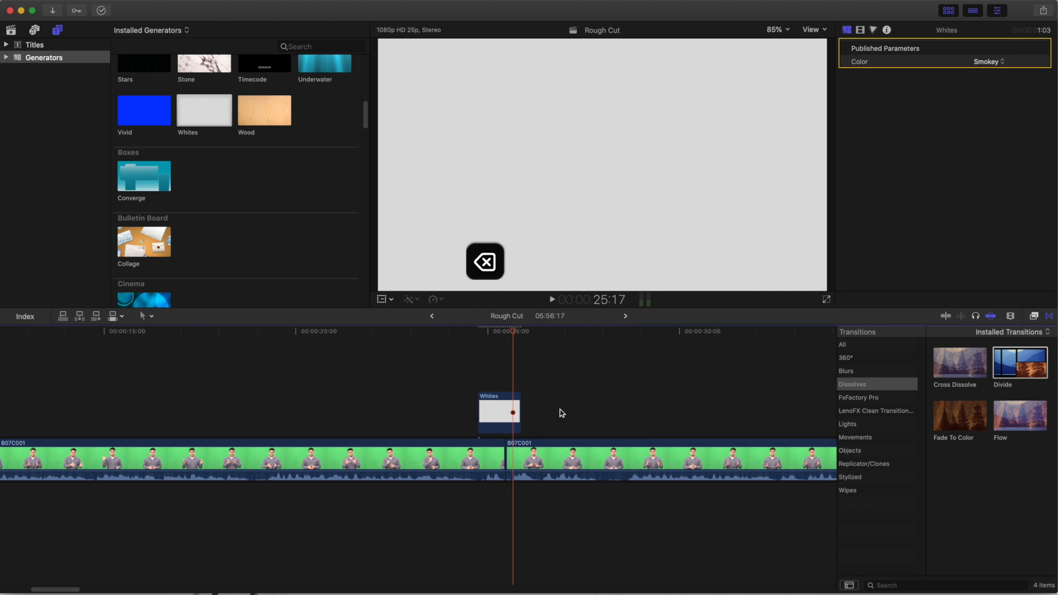
mouse_move(519, 413)
mouse_down()
mouse_move(666, 422)
mouse_move(513, 420)
mouse_move(490, 408)
mouse_move(508, 410)
mouse_up()
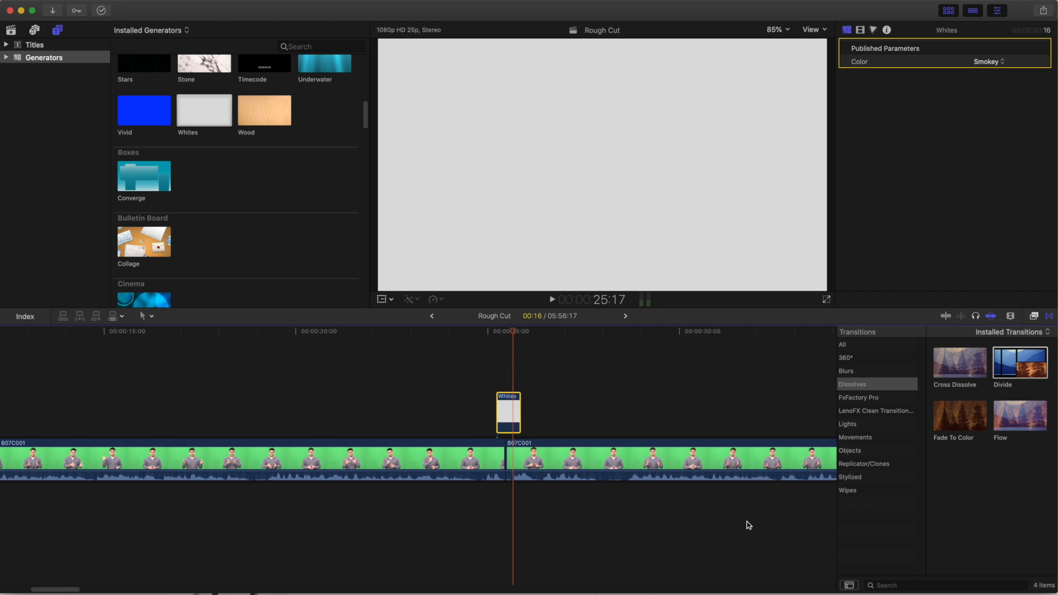
- Adjust the position of the Whites clip over the cut and play back the section
key(super+equal)
click(496, 417)
drag(496, 417, 506, 416)
drag(478, 331, 442, 335)
key(space)
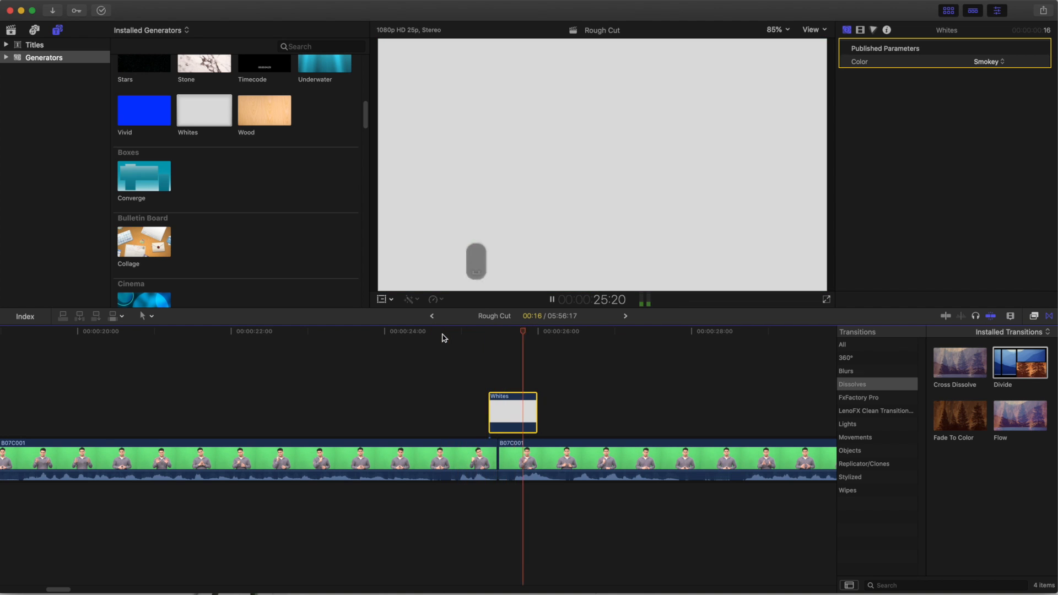
drag(513, 417, 510, 417)
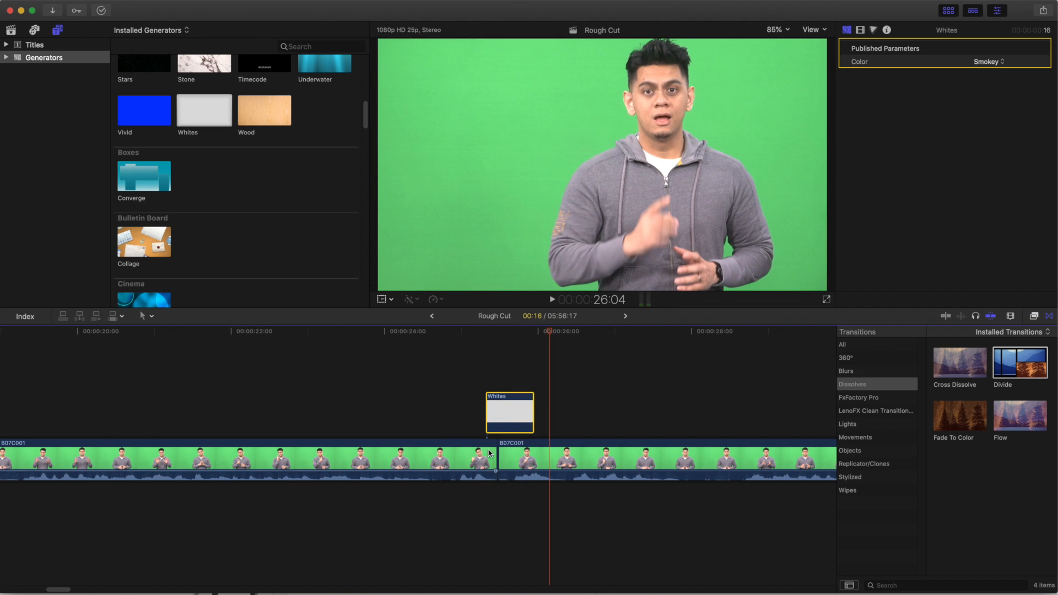
- Extend the end of the first clip by 5 frames, realign the Whites clip over the new cut and play it back
drag(492, 455, 507, 454)
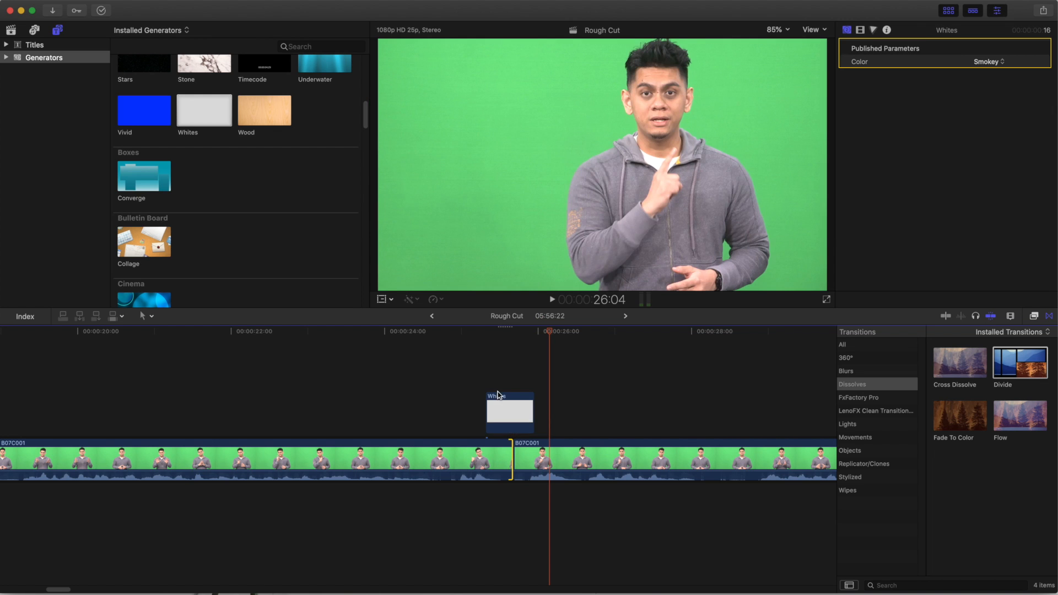
drag(505, 408, 518, 405)
click(448, 330)
key(space)
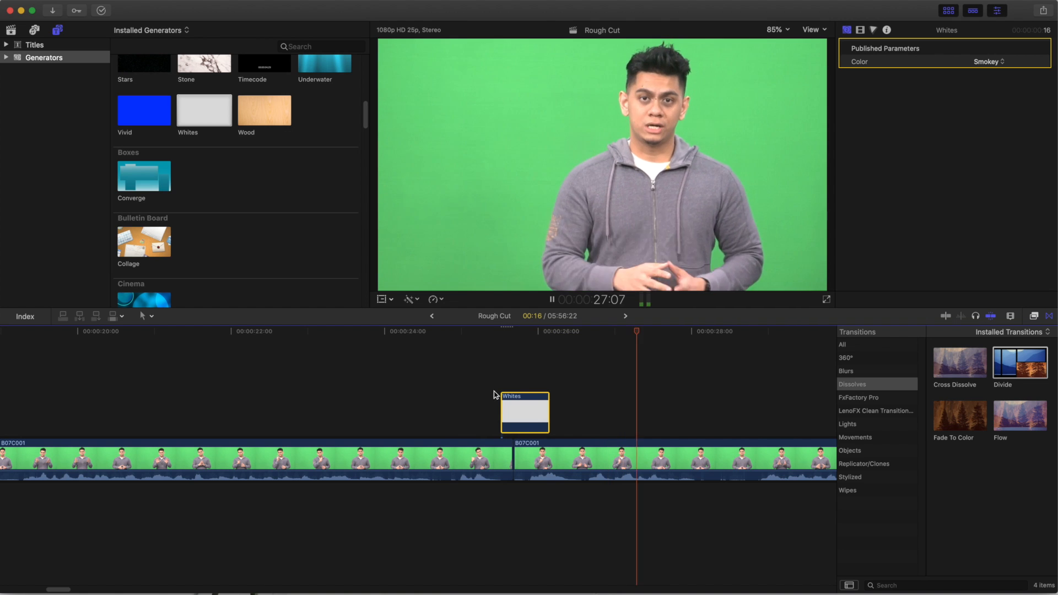
- Extend the end of the Whites clip until it lasts 2:07, playing back the timeline to check the timing
drag(548, 412, 578, 412)
click(500, 333)
key(space)
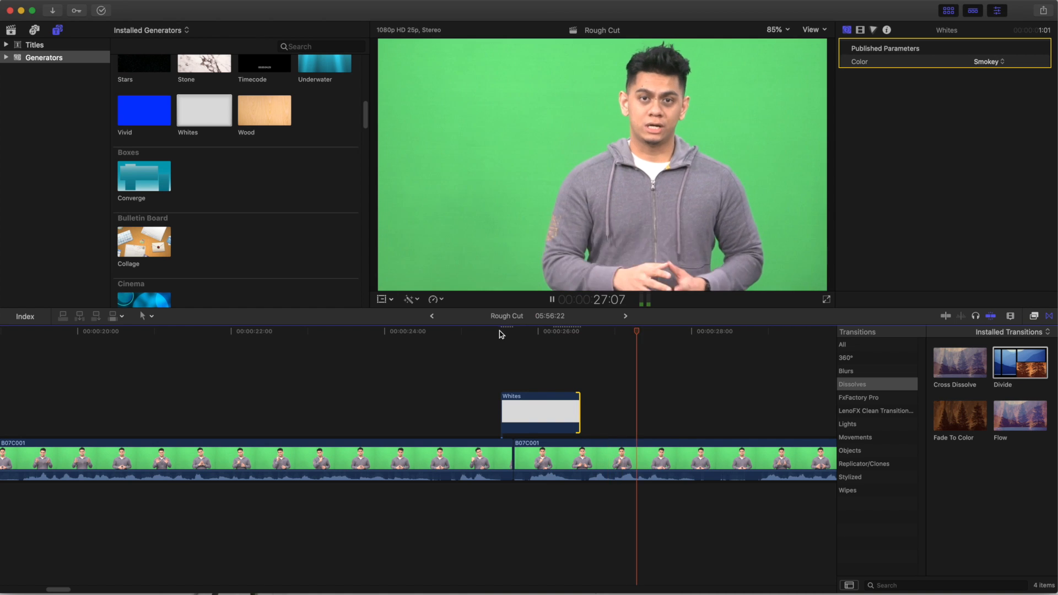
key(space)
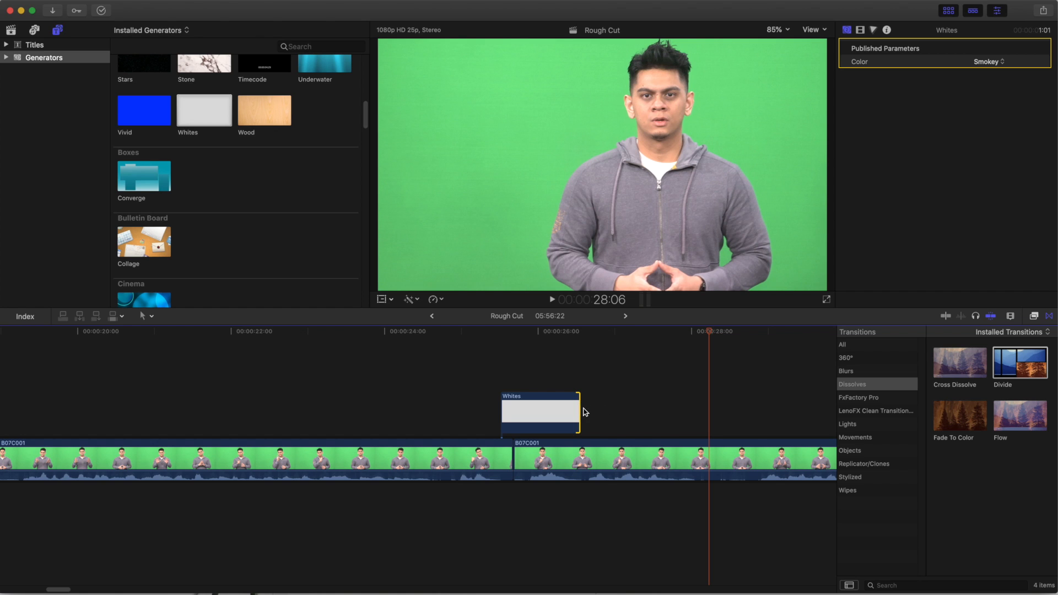
drag(578, 412, 675, 411)
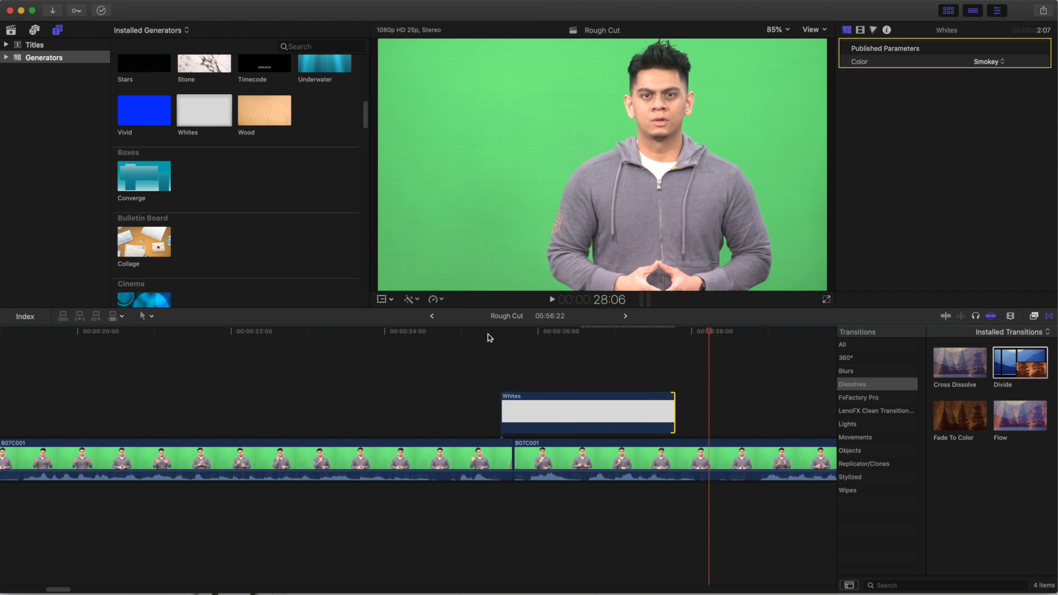
key(space)
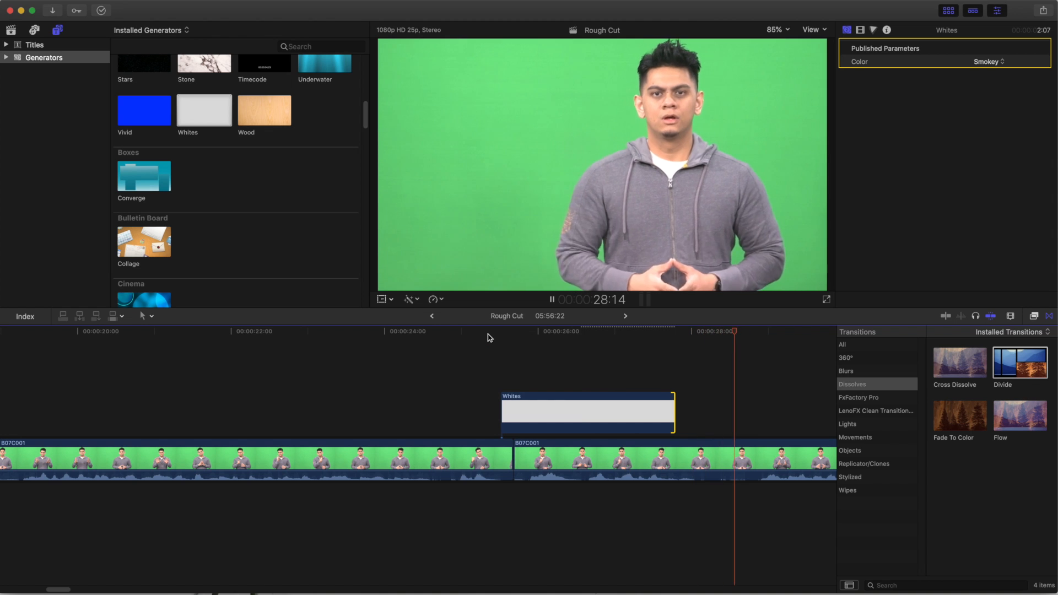
key(space)
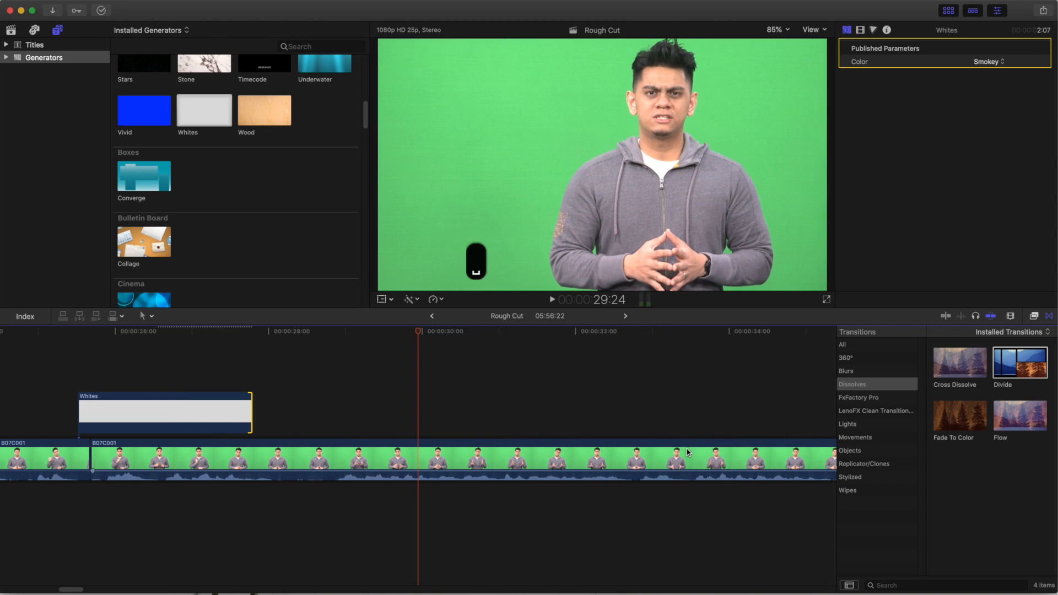
- Blade out and delete a section of about 18 frames from the second clip, just past the end of the Whites clip
key(b)
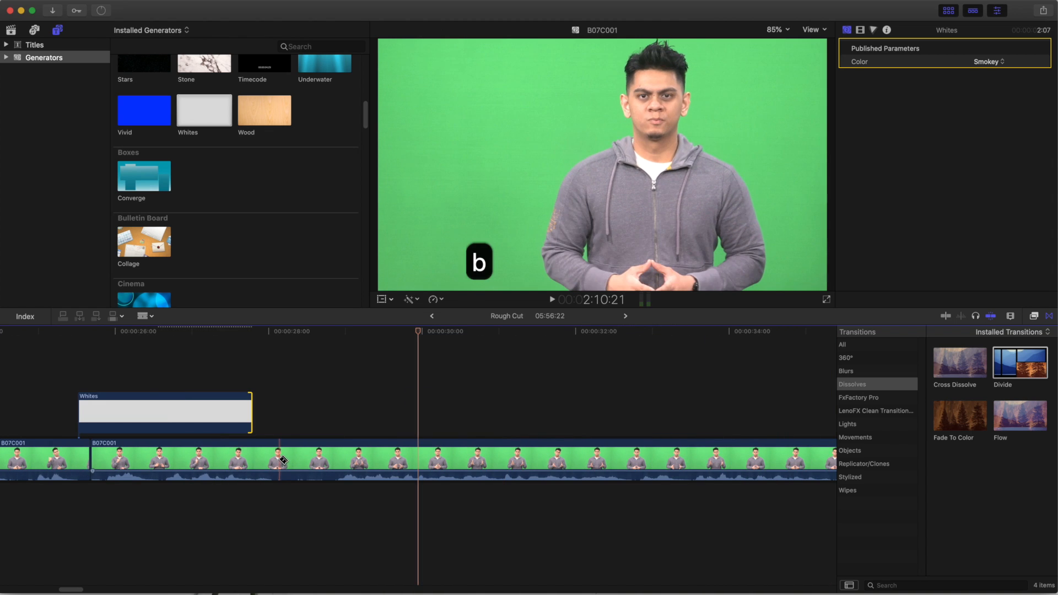
click(278, 461)
click(335, 458)
key(a)
click(345, 459)
click(310, 458)
key(BackSpace)
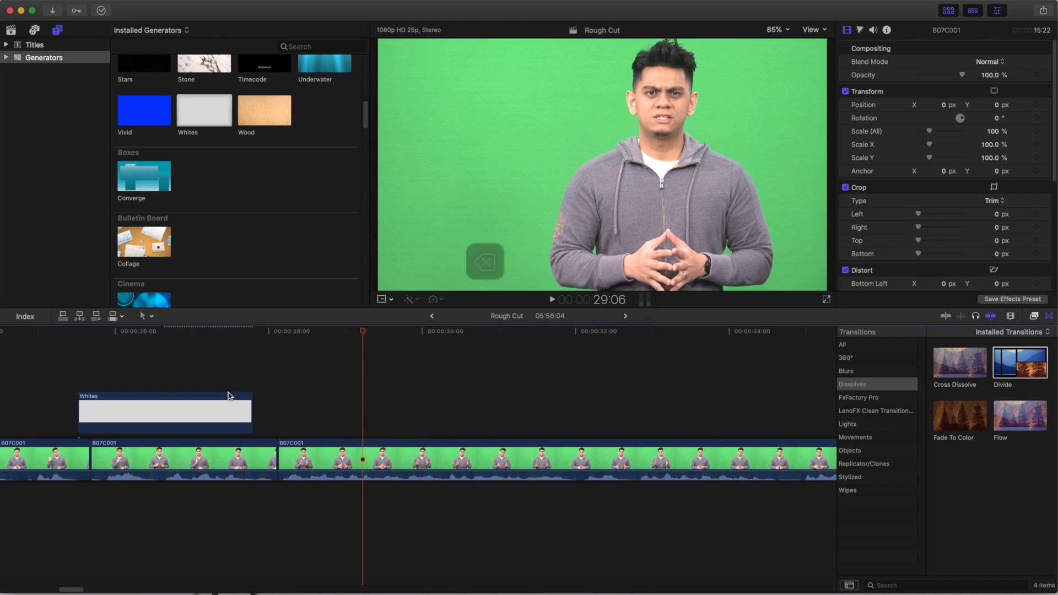
- Extend the end of the Whites clip to the next cut, for a duration of 2:15, and play back the section
click(249, 408)
drag(249, 407, 276, 407)
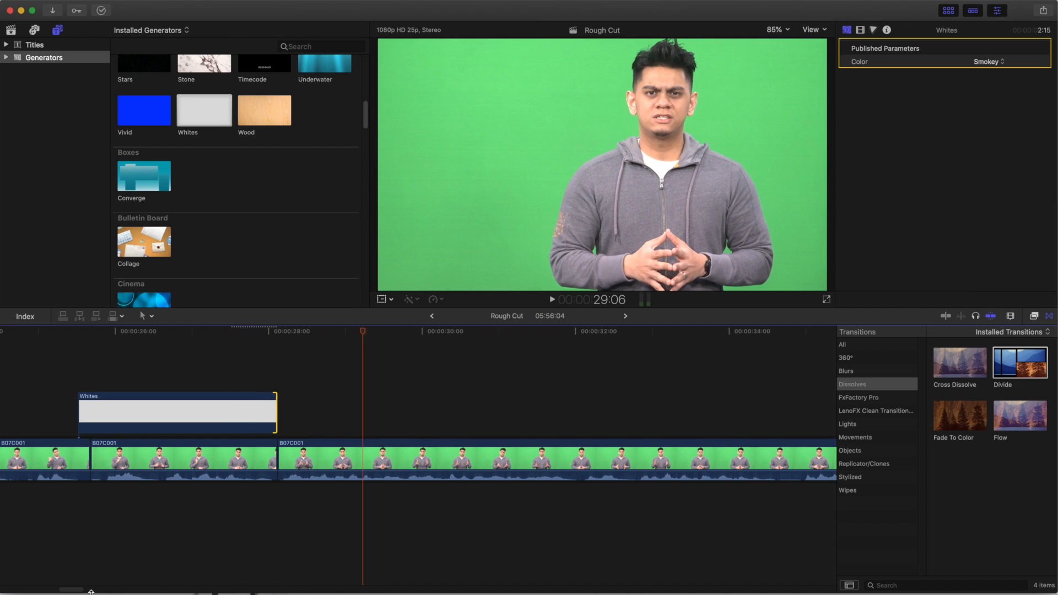
drag(70, 589, 70, 589)
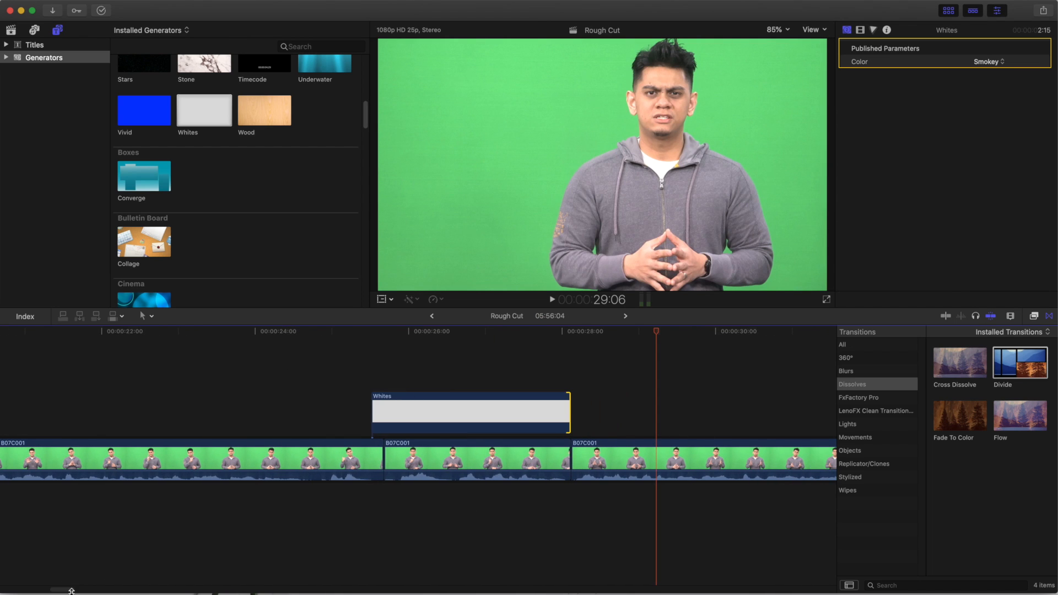
click(365, 335)
key(space)
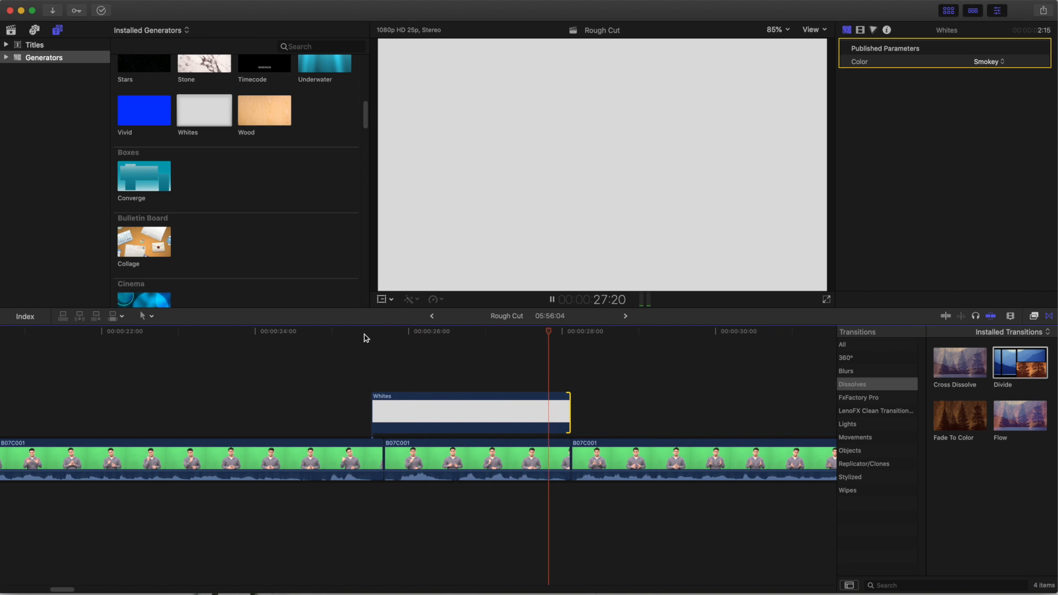
key(space)
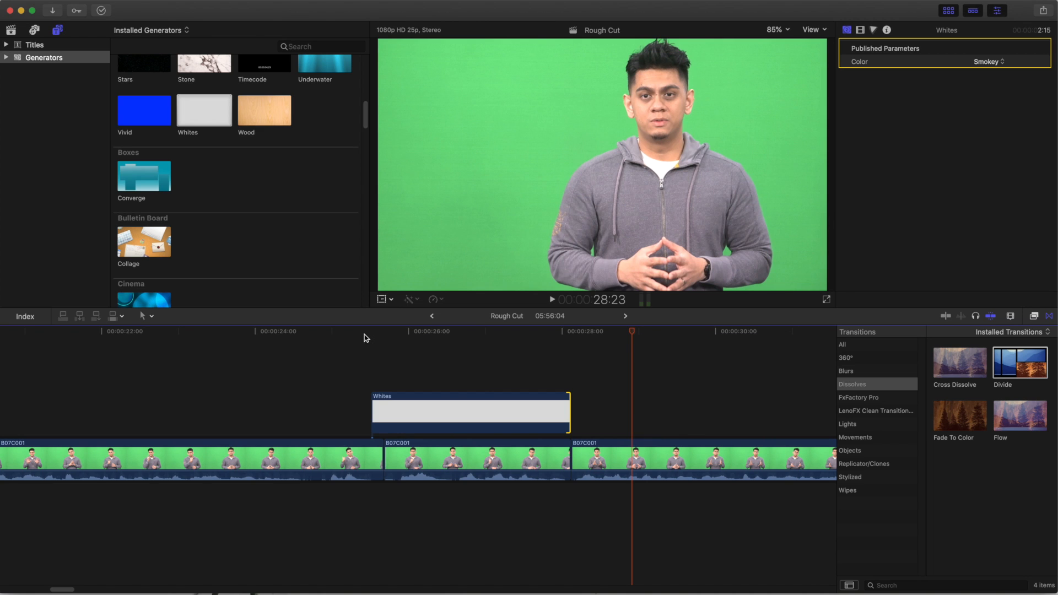
- Add a Basic Title above the Whites clip and cut off the part that runs past the clip's end
click(475, 331)
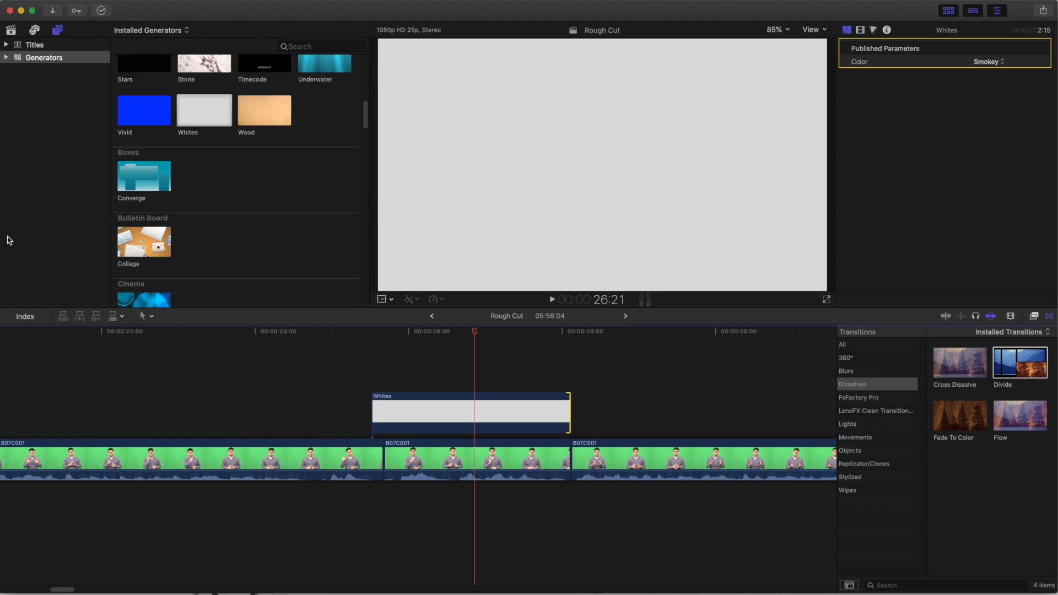
click(44, 44)
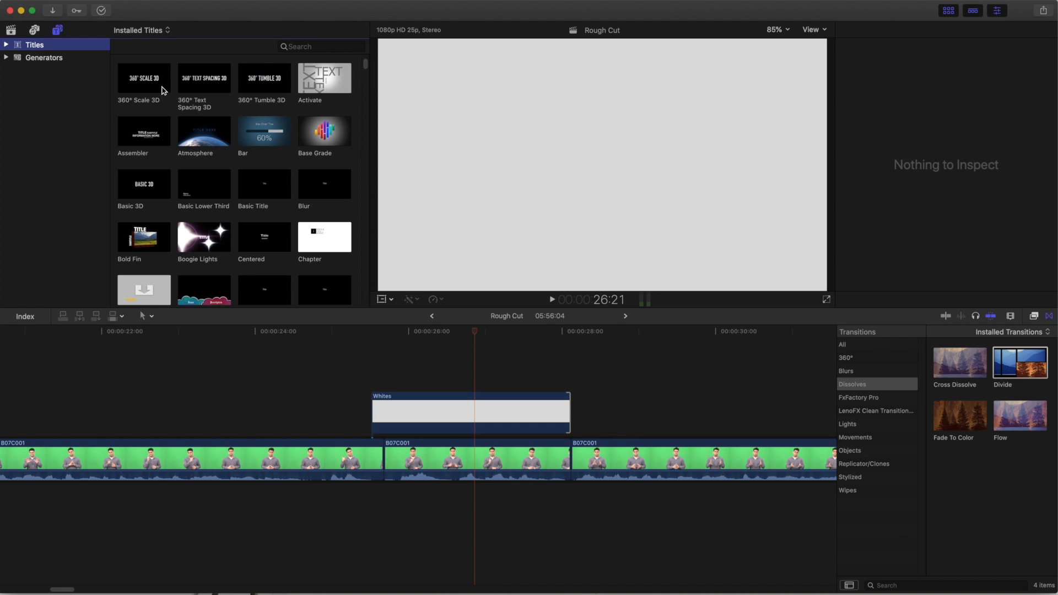
click(271, 190)
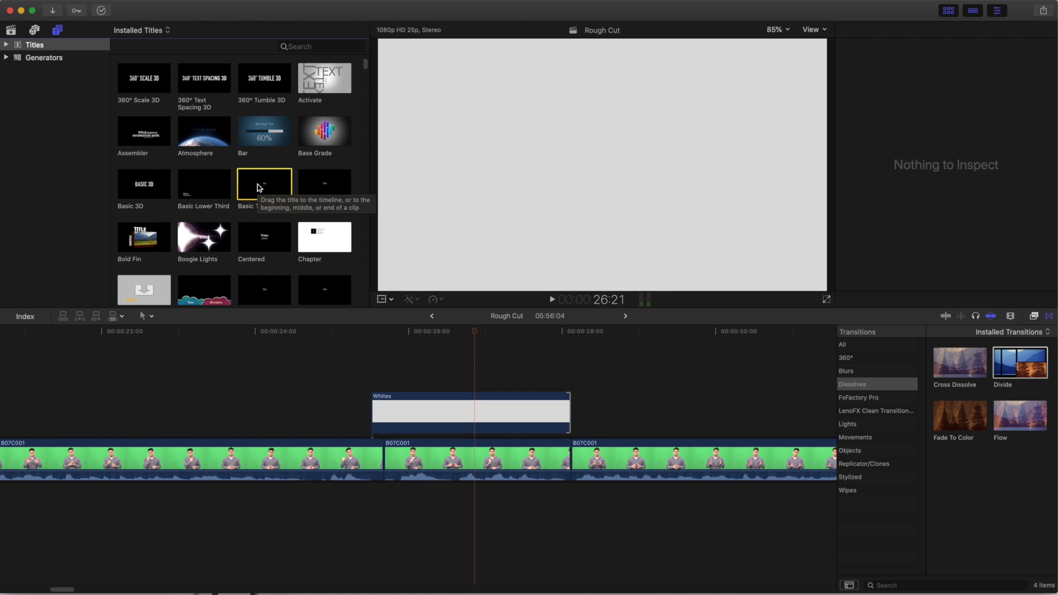
drag(259, 187, 376, 370)
key(b)
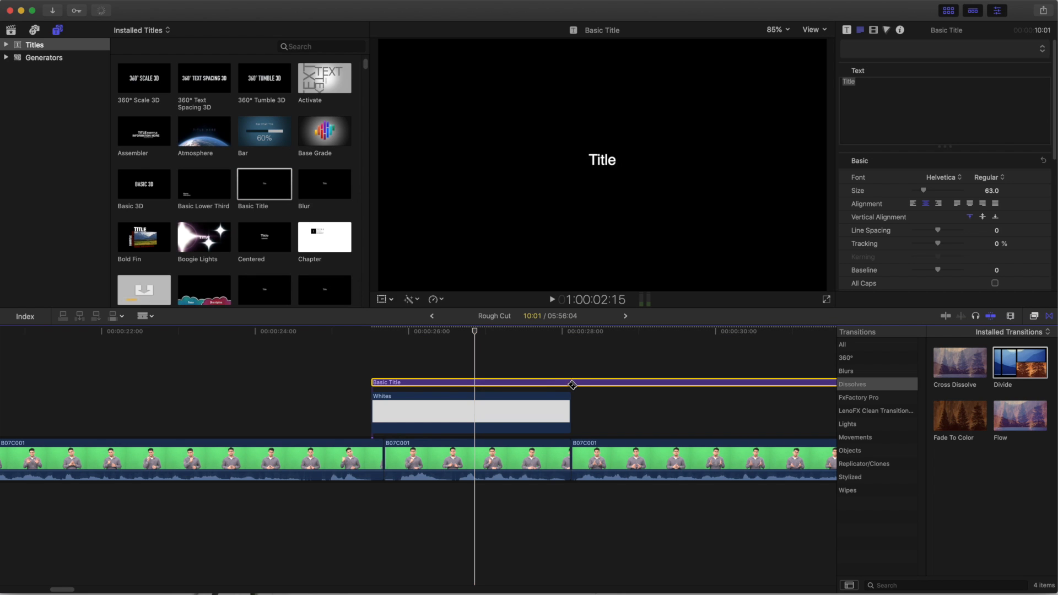
click(572, 384)
key(a)
drag(614, 385, 616, 431)
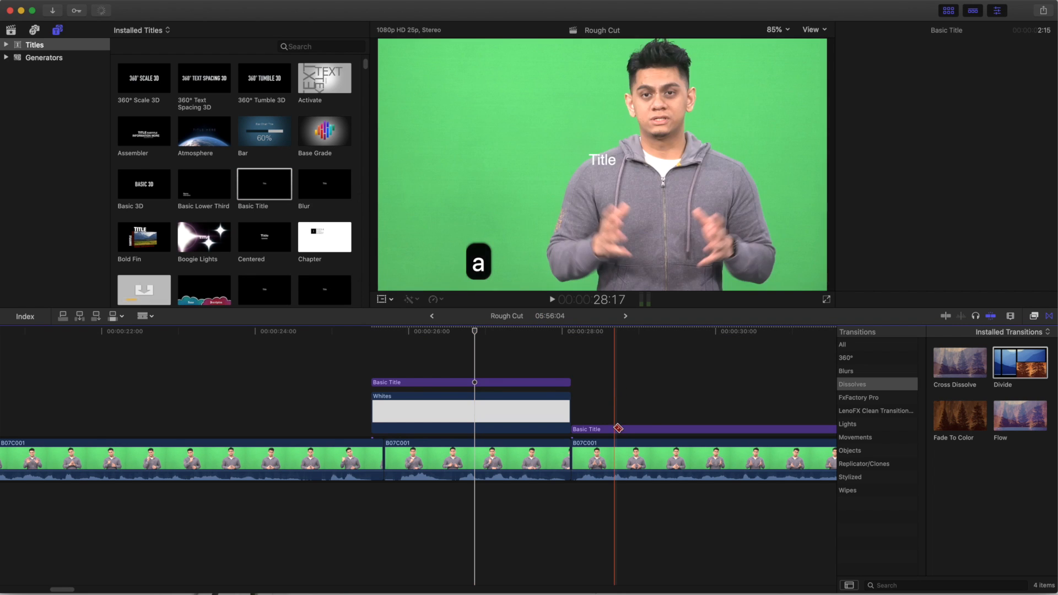
key(BackSpace)
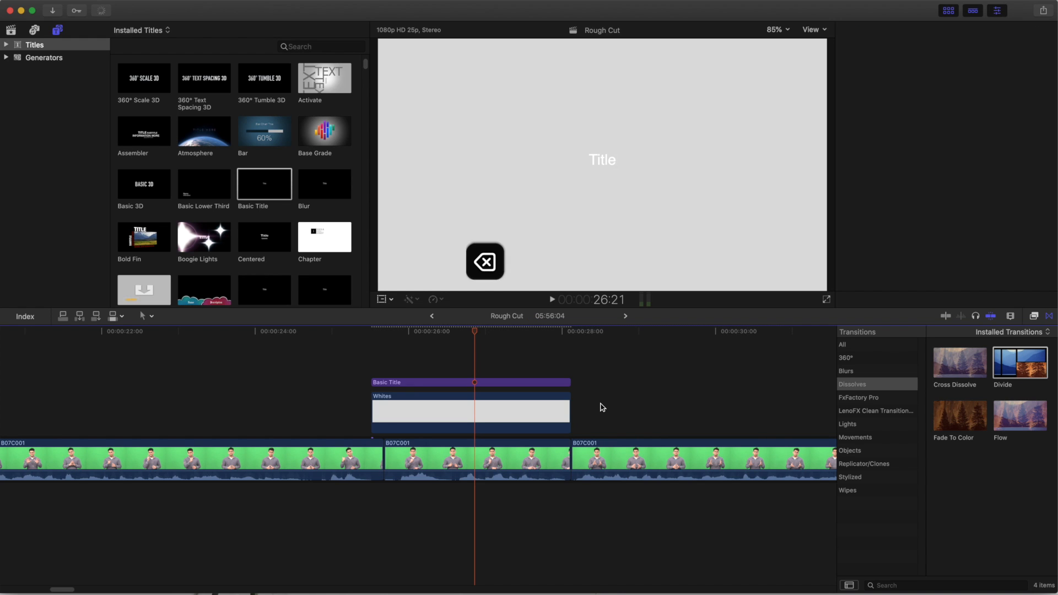
- Replace the title's placeholder text with "MAKE COURSE ADJUSTMENTS"
click(930, 89)
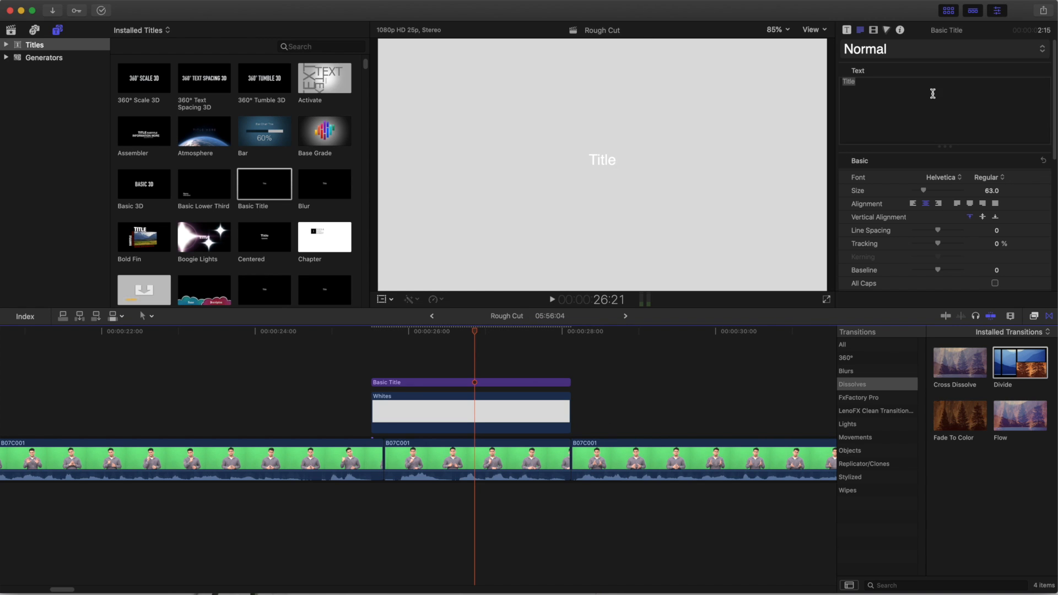
drag(899, 87, 824, 90)
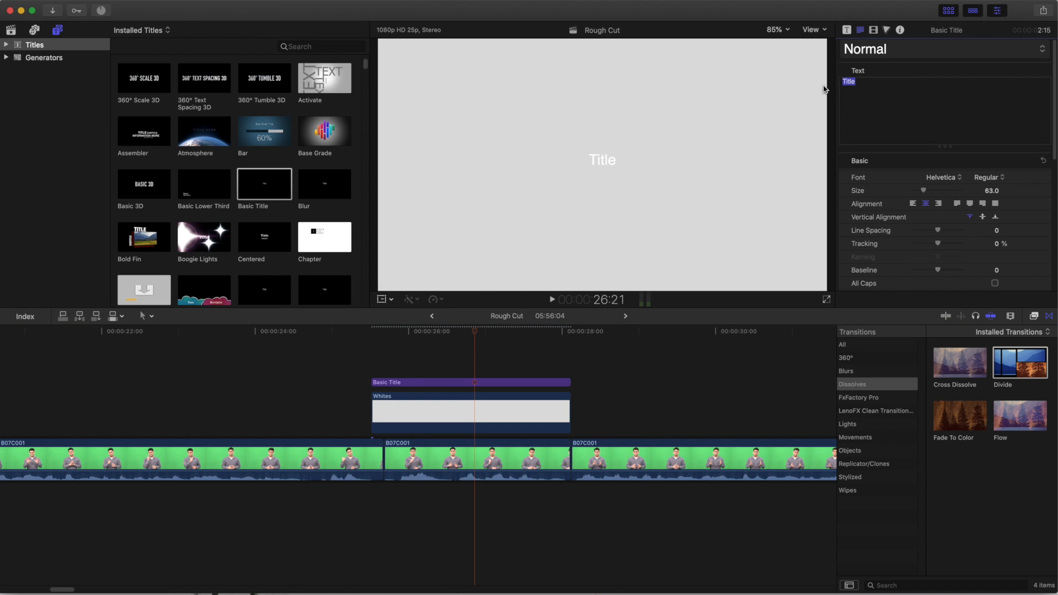
text(MAKE COURSE A)
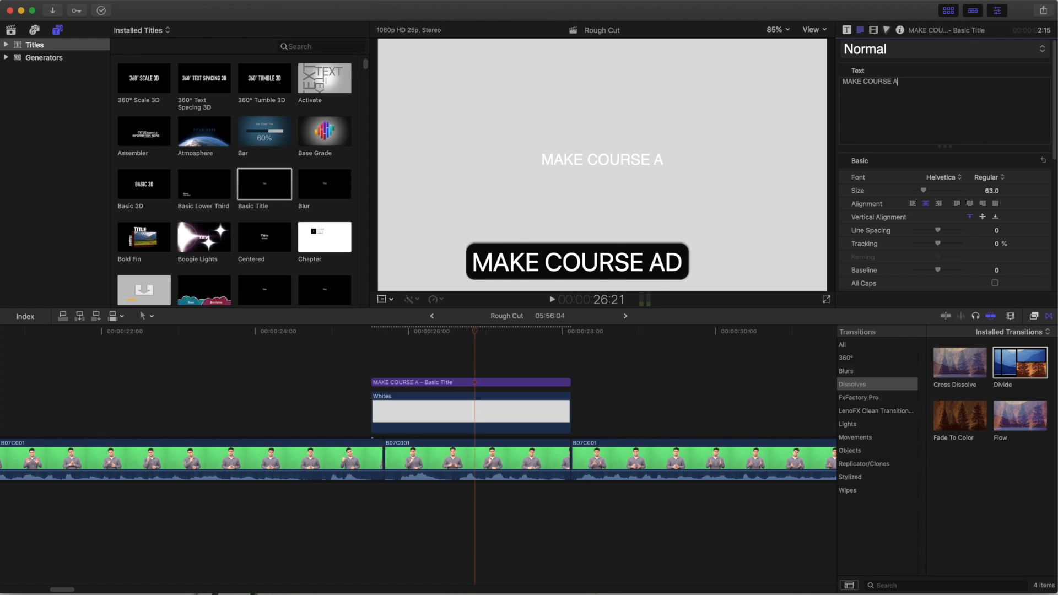
text(DJUSTMENTS)
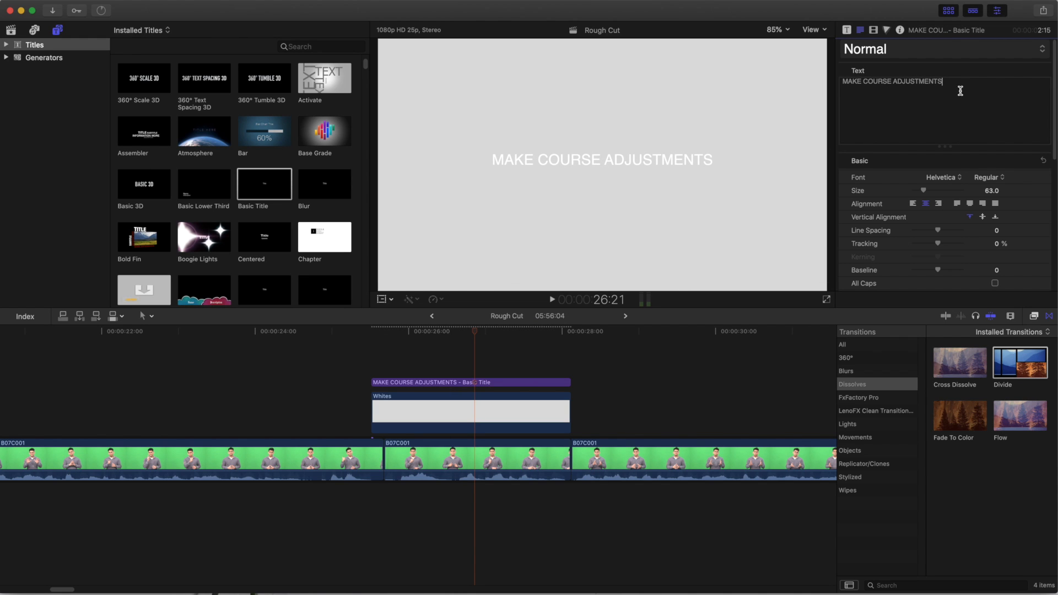
- Set the text size of the whole title to 92
drag(960, 91, 847, 89)
drag(923, 193, 928, 192)
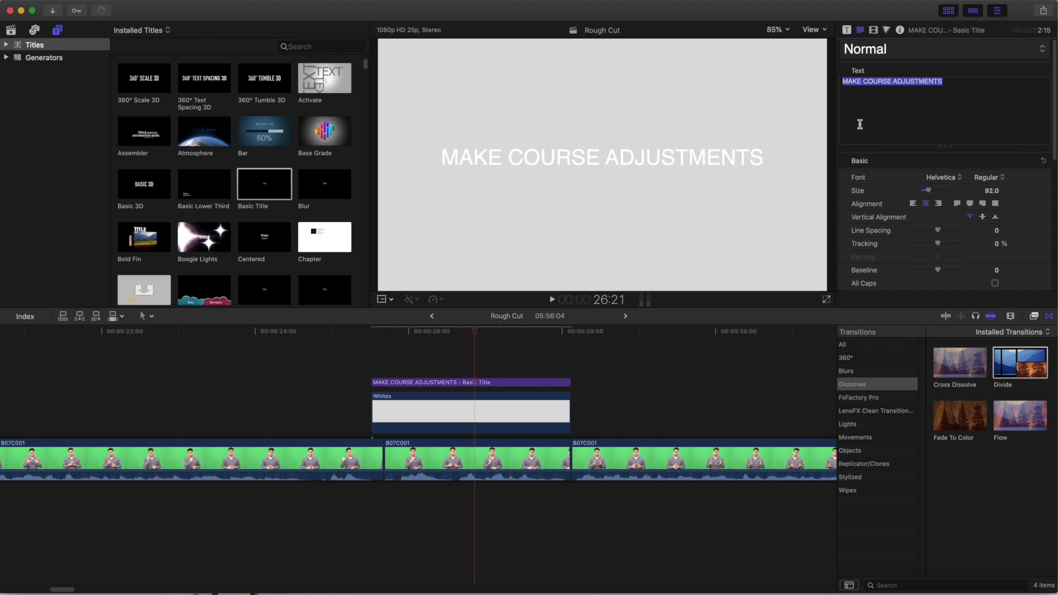
click(949, 124)
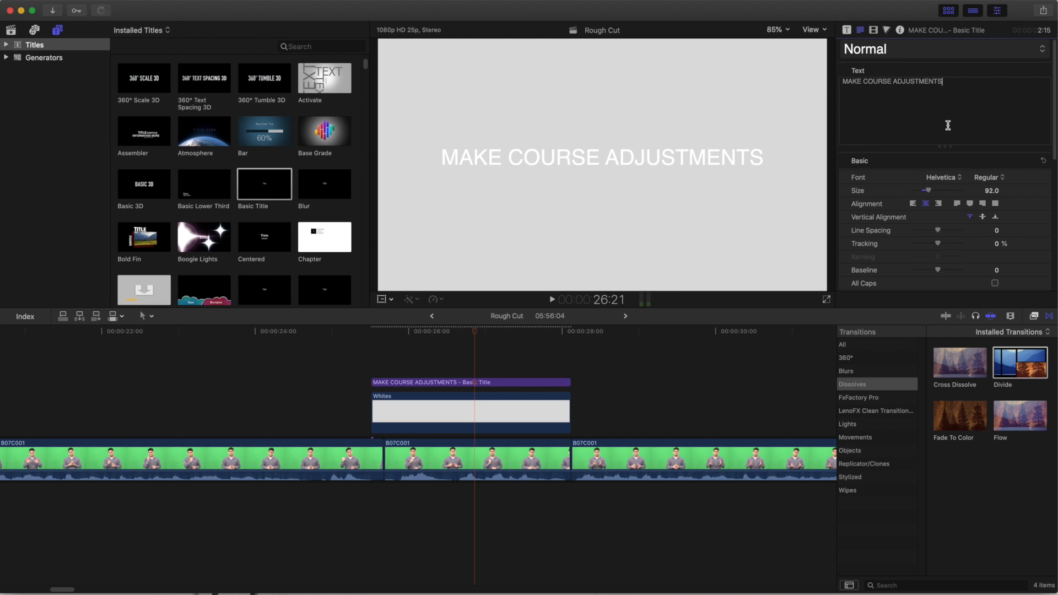
- Apply the Faux 3D text style to the title and change its font to Banco
click(930, 55)
mouse_move(907, 98)
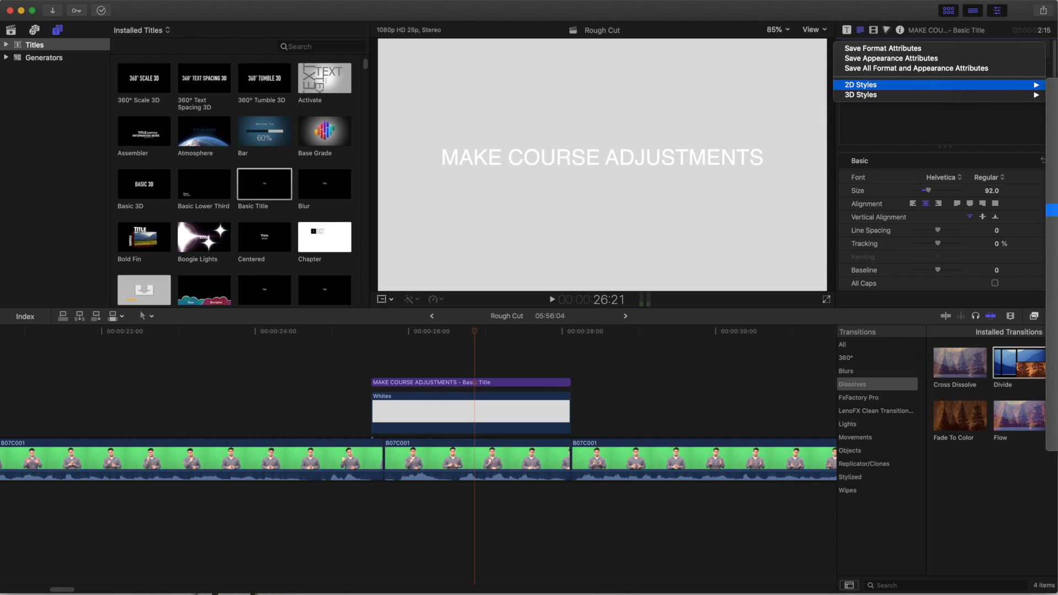
click(1051, 210)
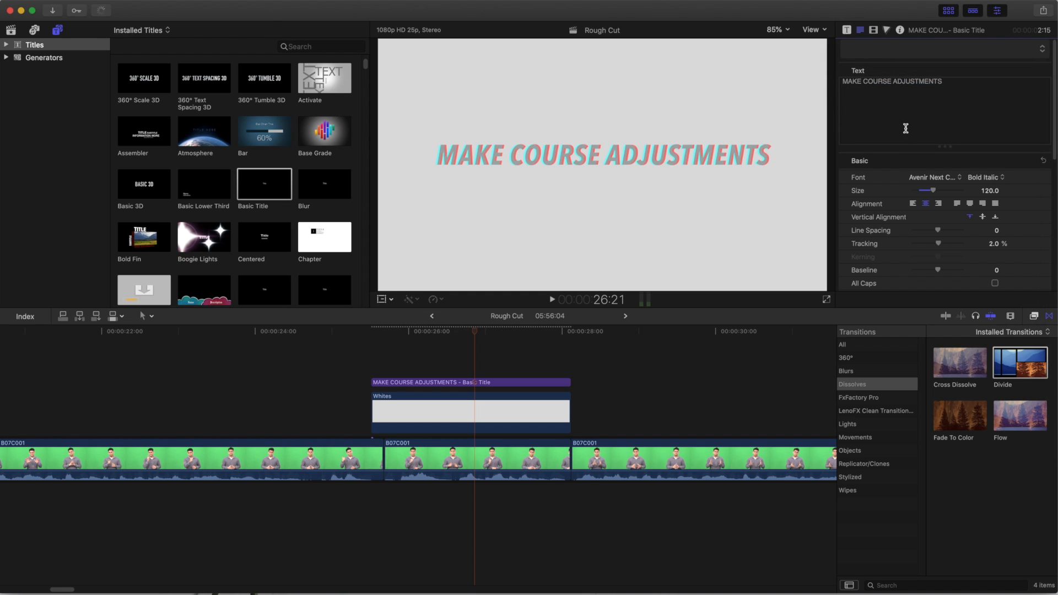
click(936, 179)
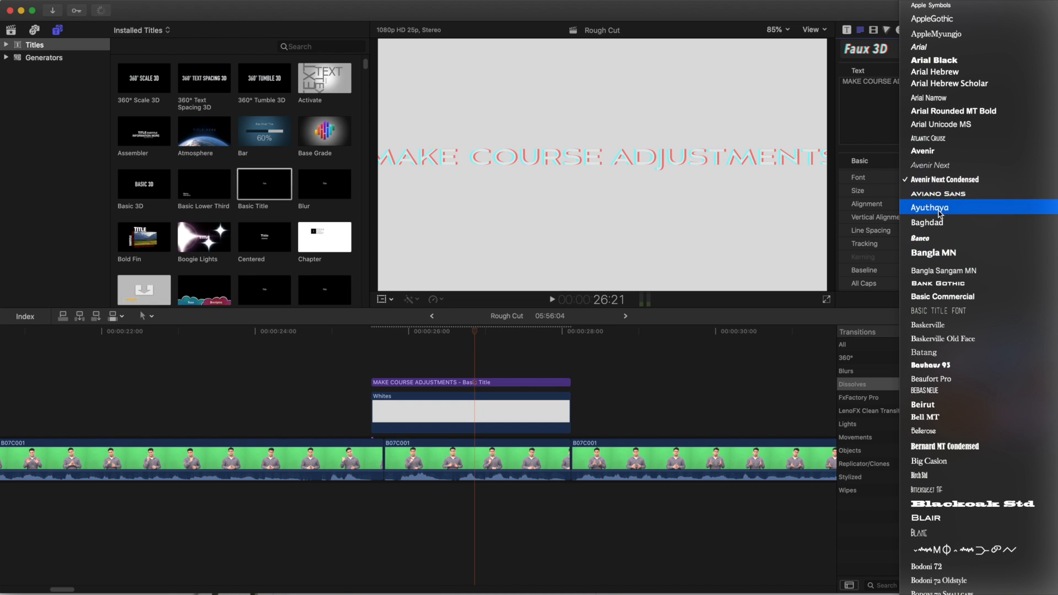
click(933, 241)
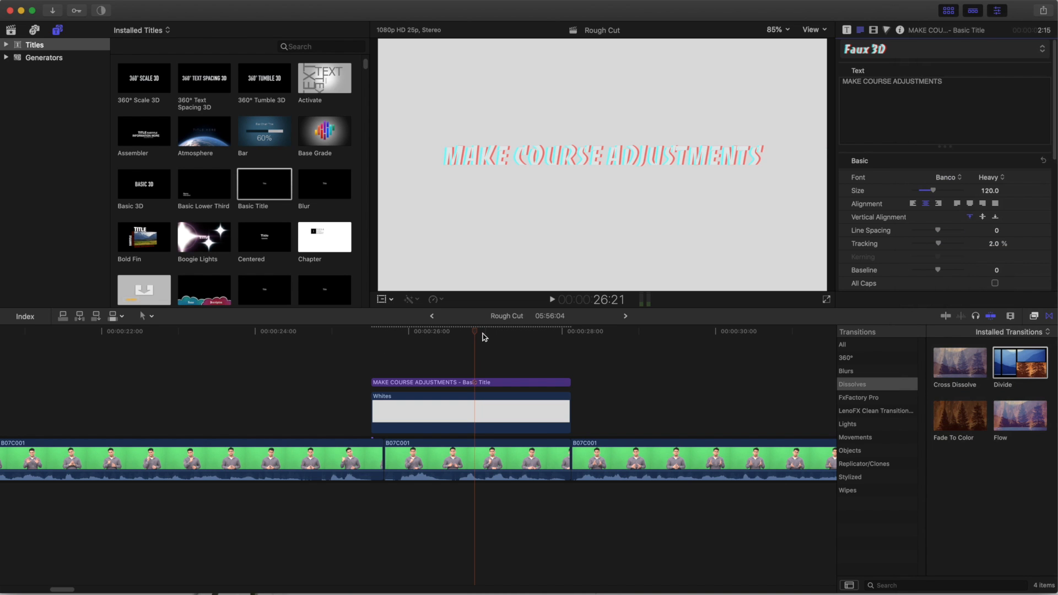
- Play back the timeline from shortly before the title to past its end to check how it looks
drag(476, 331, 319, 332)
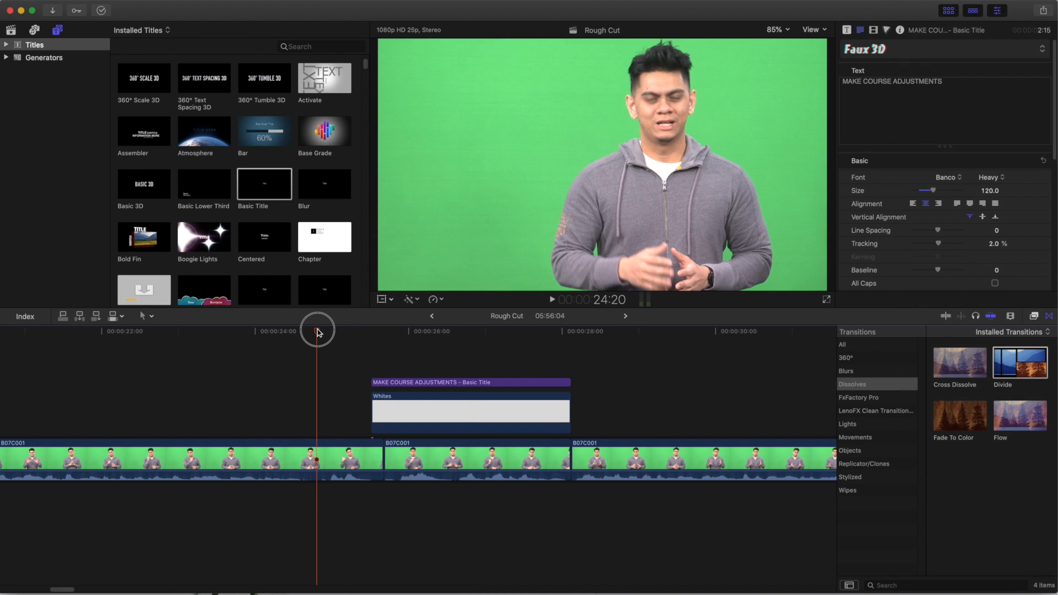
key(space)
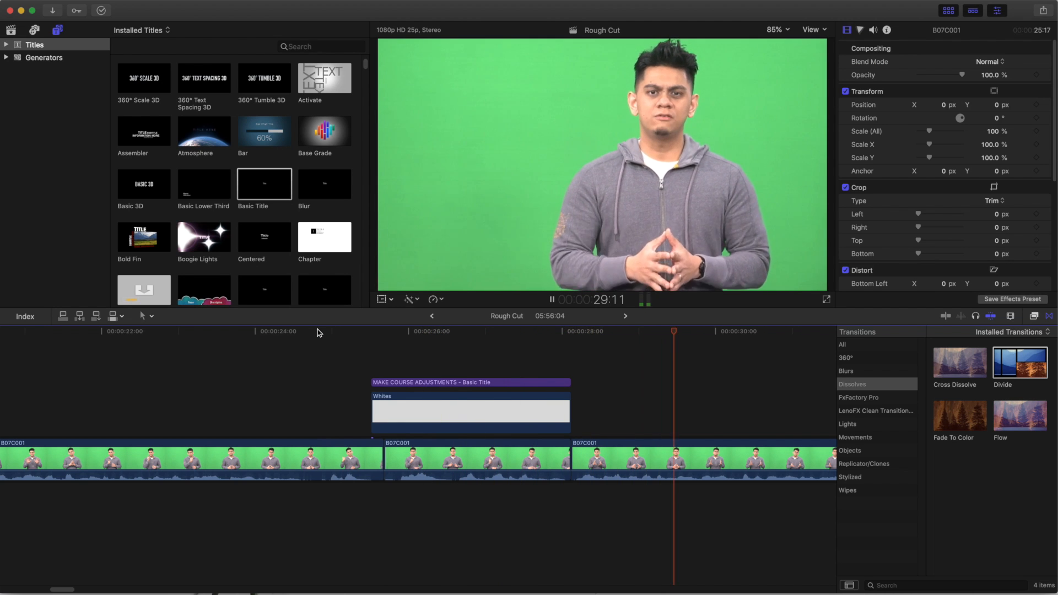
key(space)
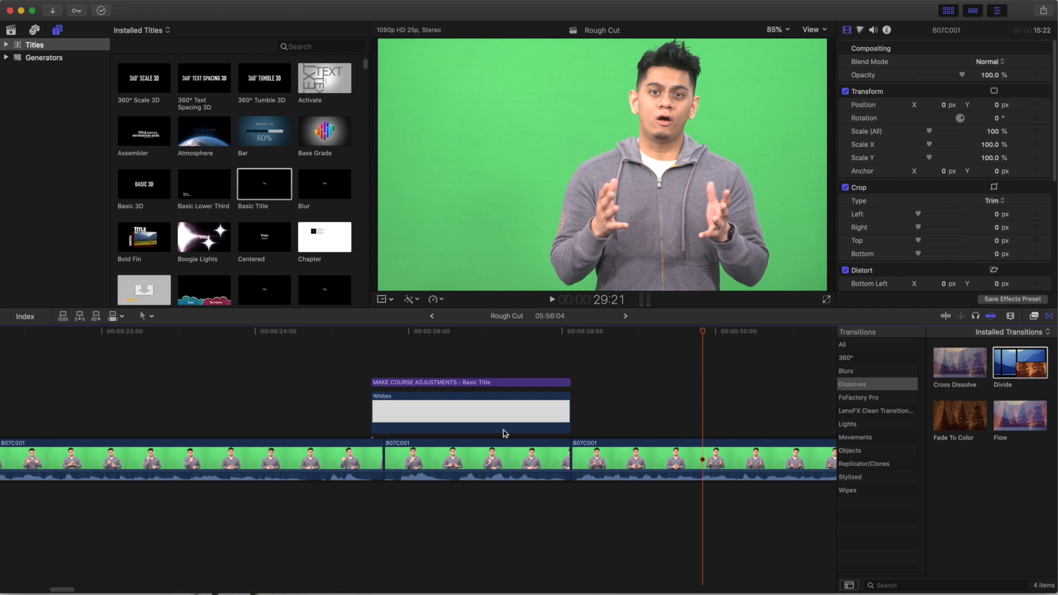
- Play back the Fade To Color transition at the start of the timeline and park the playhead at its middle
drag(66, 590, 1, 591)
click(72, 463)
click(63, 331)
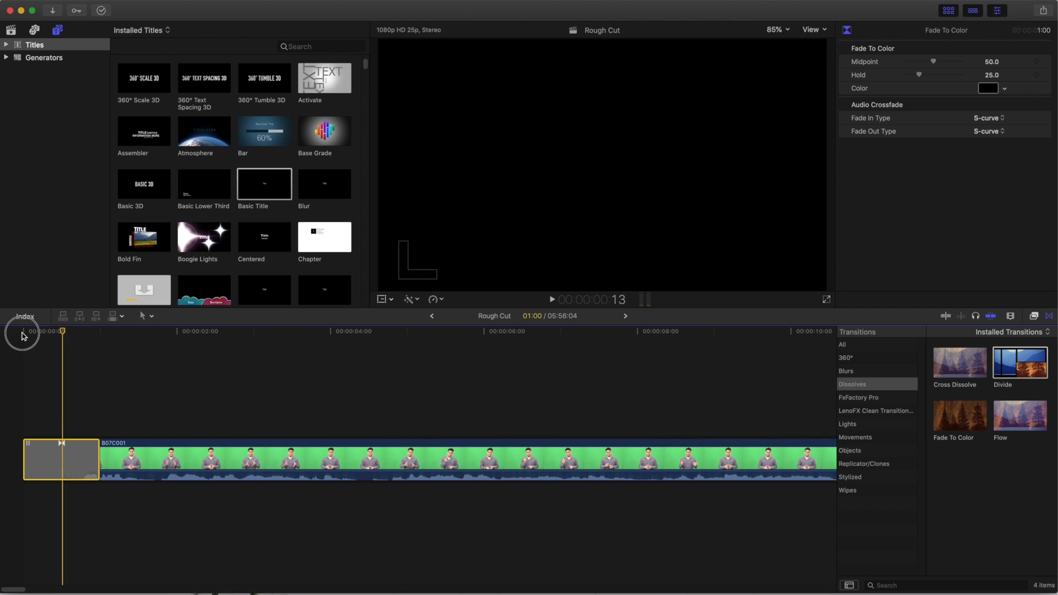
click(23, 332)
key(space)
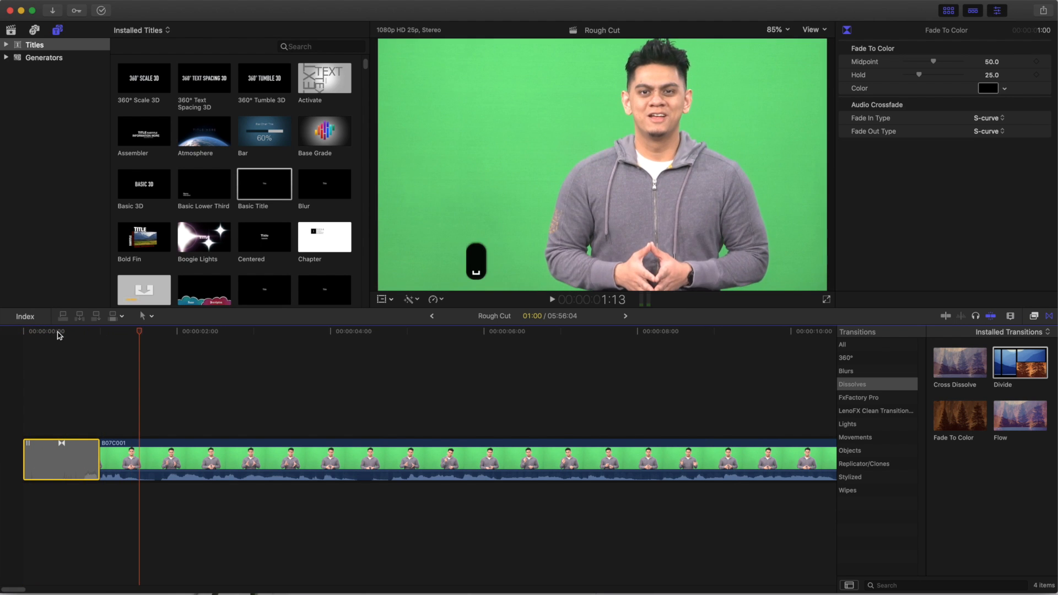
click(61, 332)
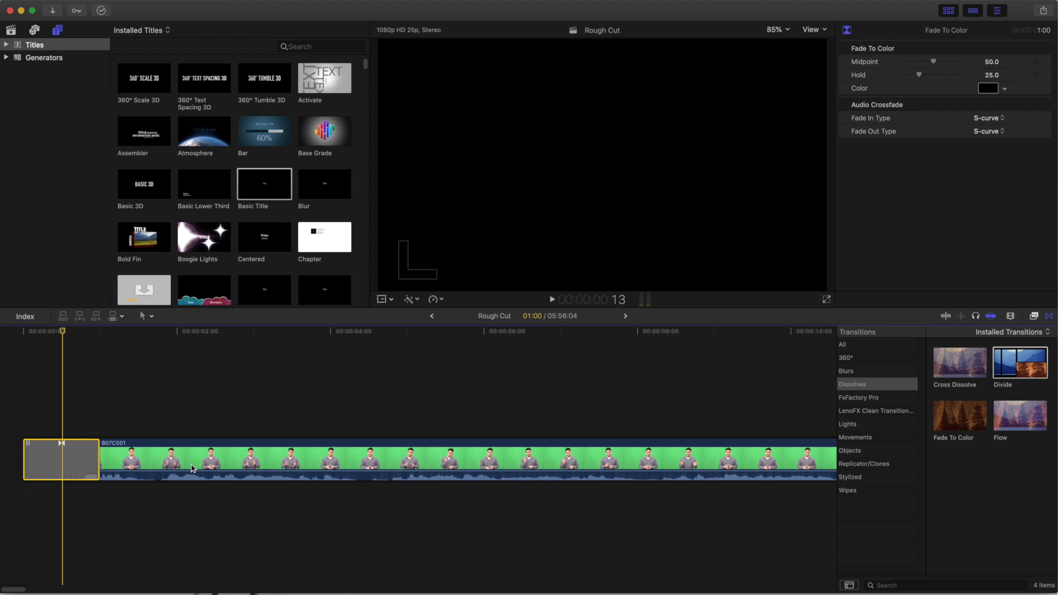
- Change the color of the opening Fade To Color transition to near white
click(163, 464)
click(69, 461)
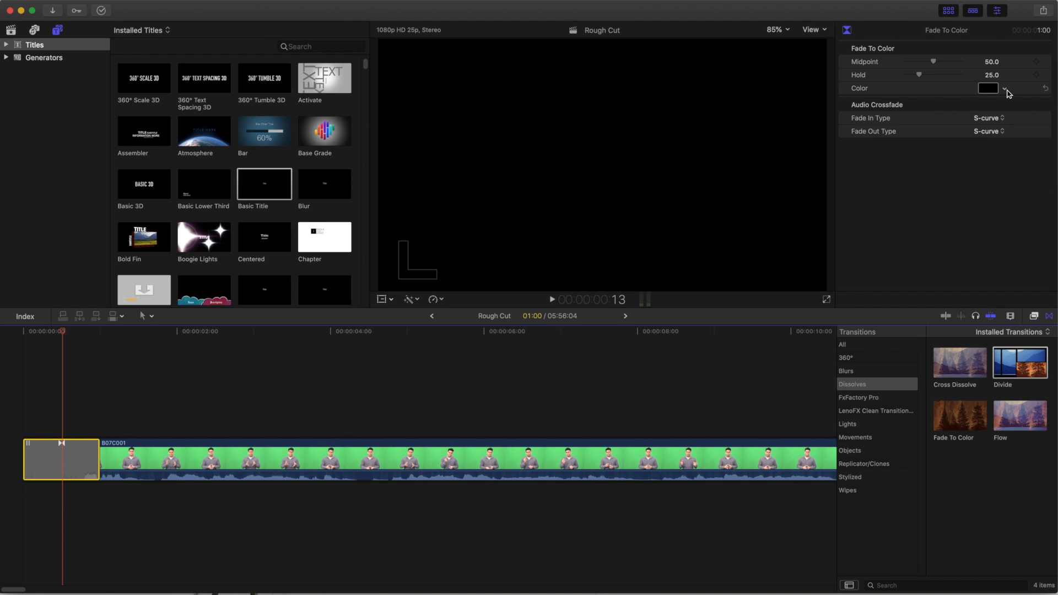
click(1004, 90)
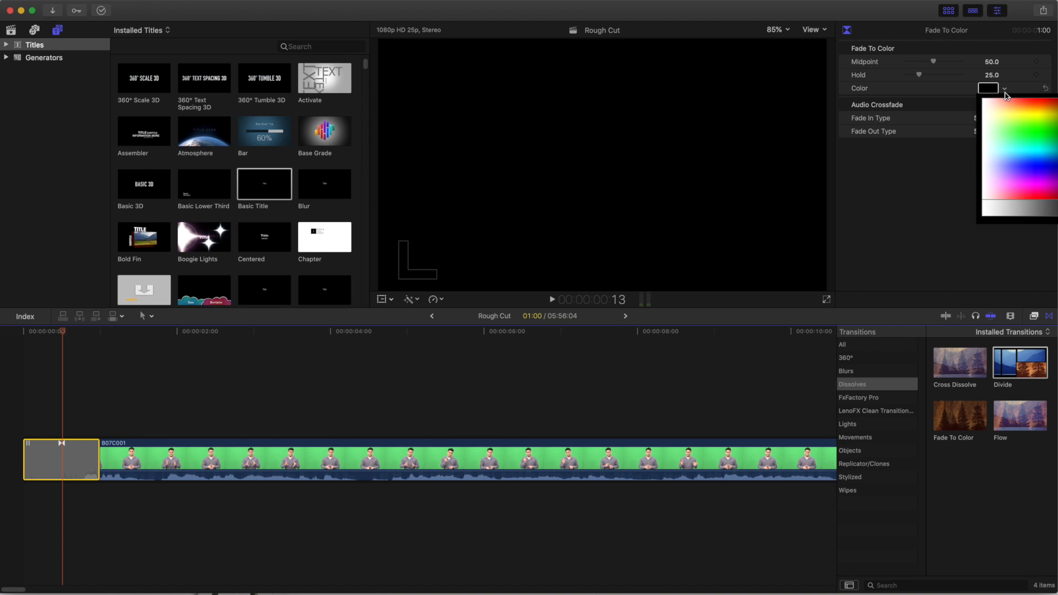
drag(1018, 99, 482, 403)
click(1009, 212)
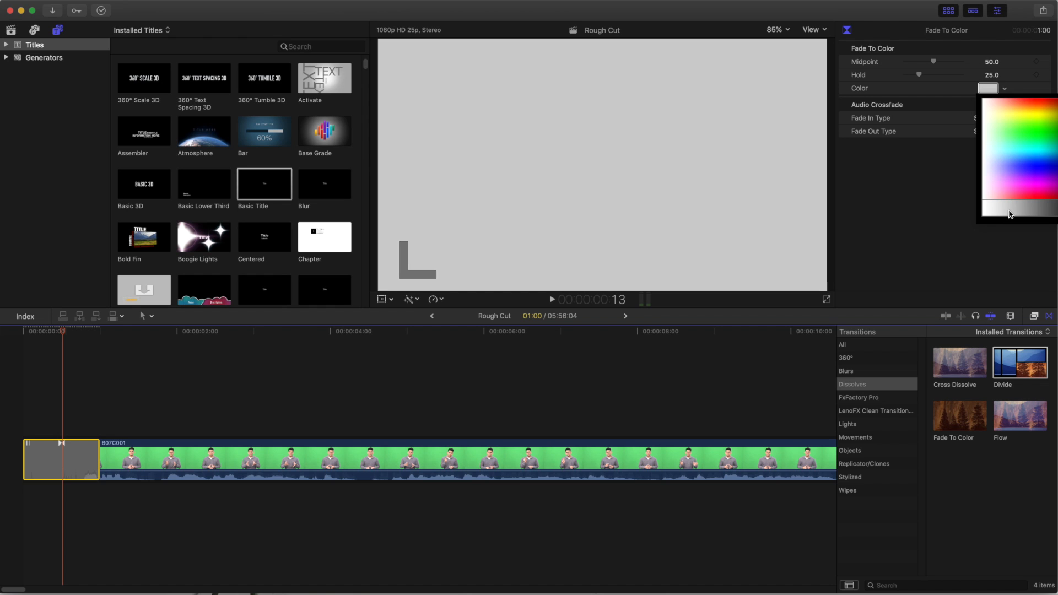
click(993, 208)
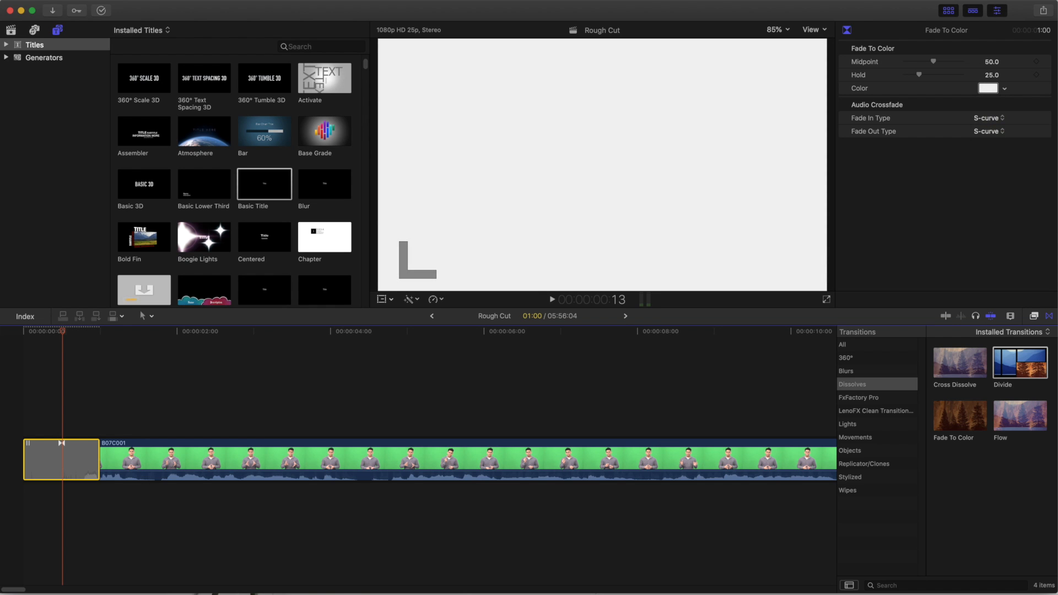
- Play back the opening from the start of the timeline to check the white fade-in
drag(63, 332, 11, 334)
key(space)
key(space)
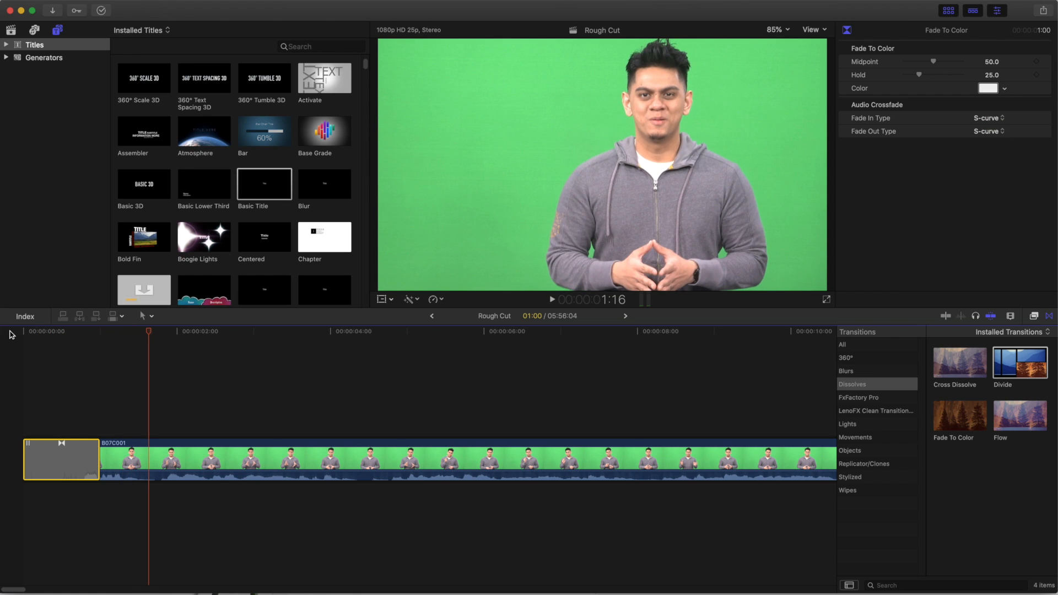